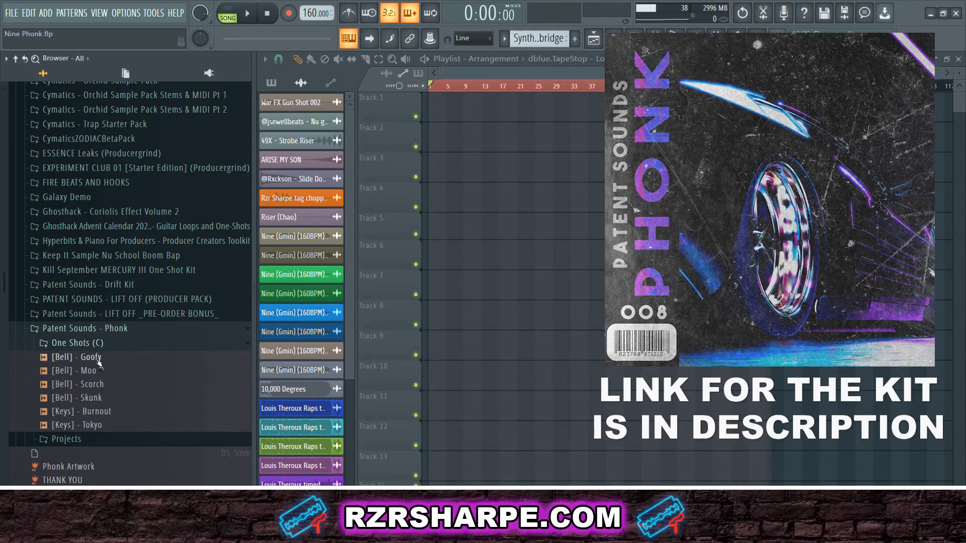
Open the Phonk kit's Projects folder and audition the Bounce (E Phrygian) full mix and its Bell, VOX and Halftime Bell stems.
click(80, 440)
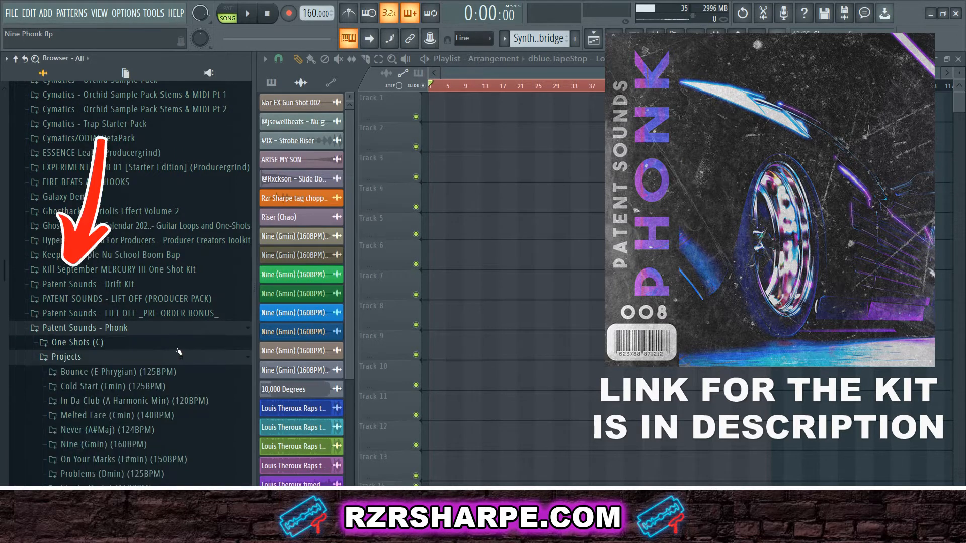
click(119, 291)
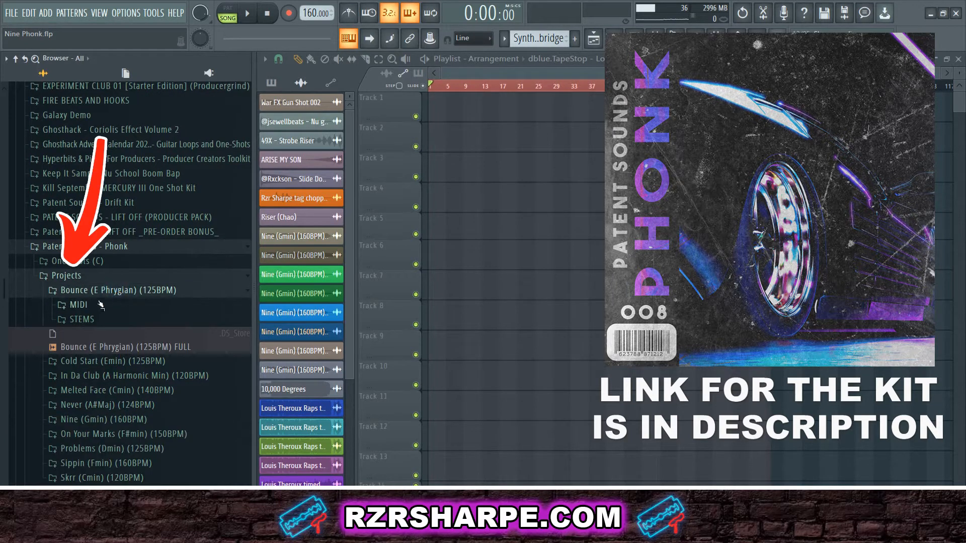
click(128, 347)
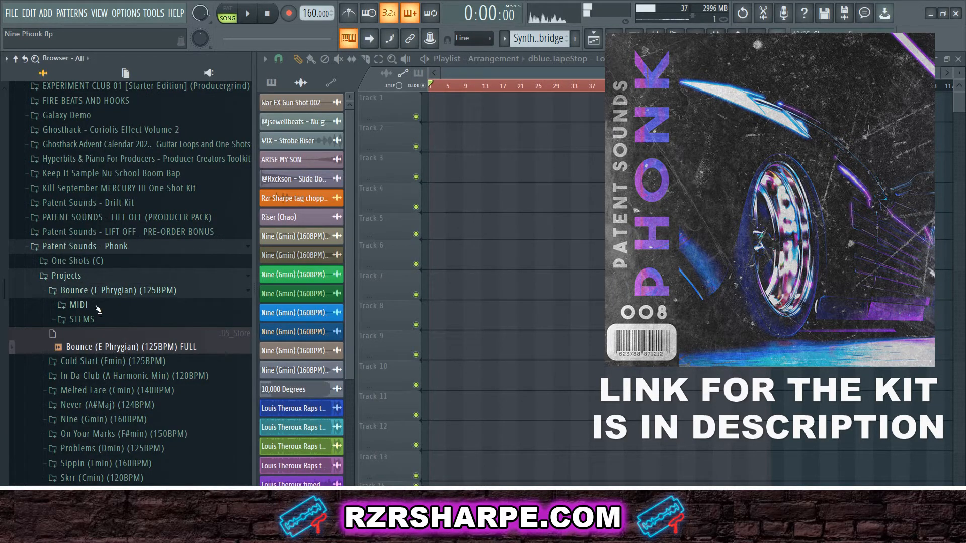
click(80, 320)
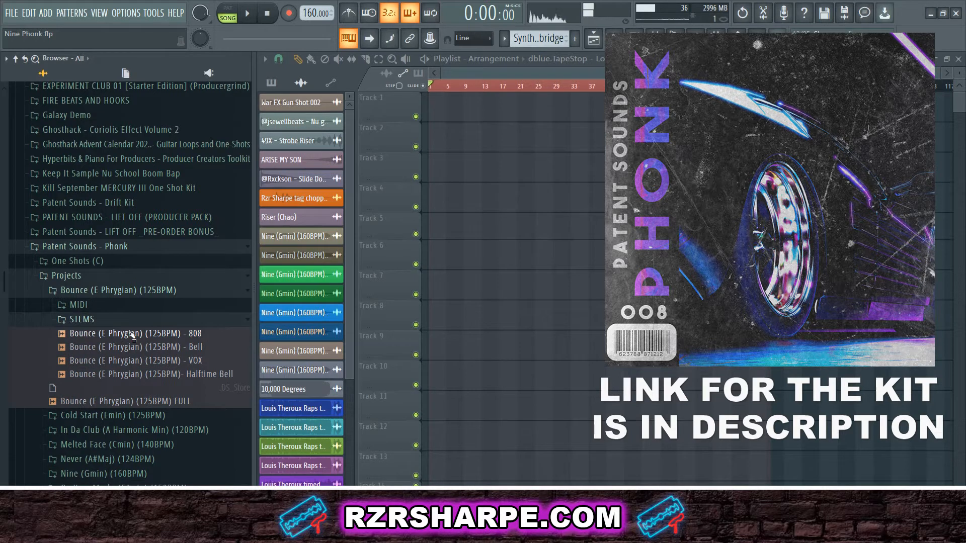
click(146, 348)
click(163, 366)
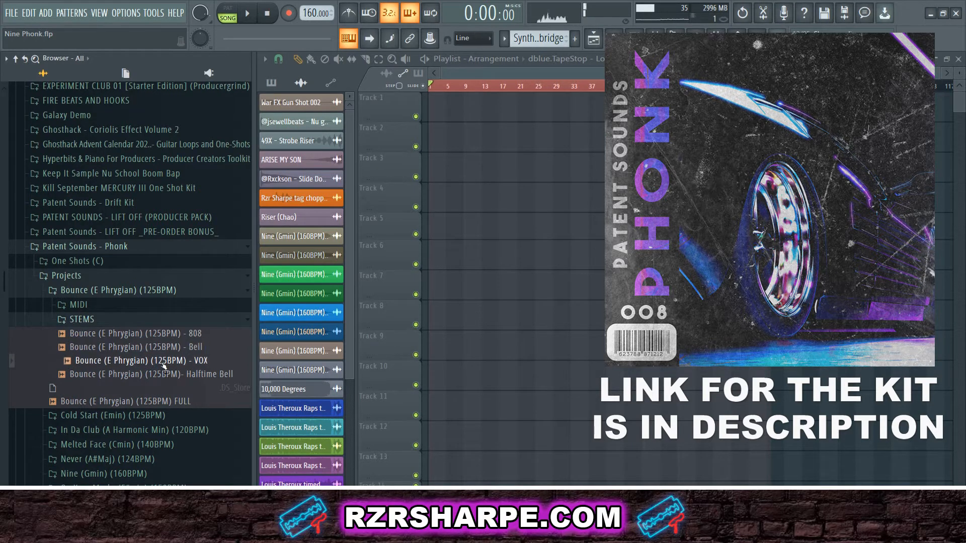
click(180, 376)
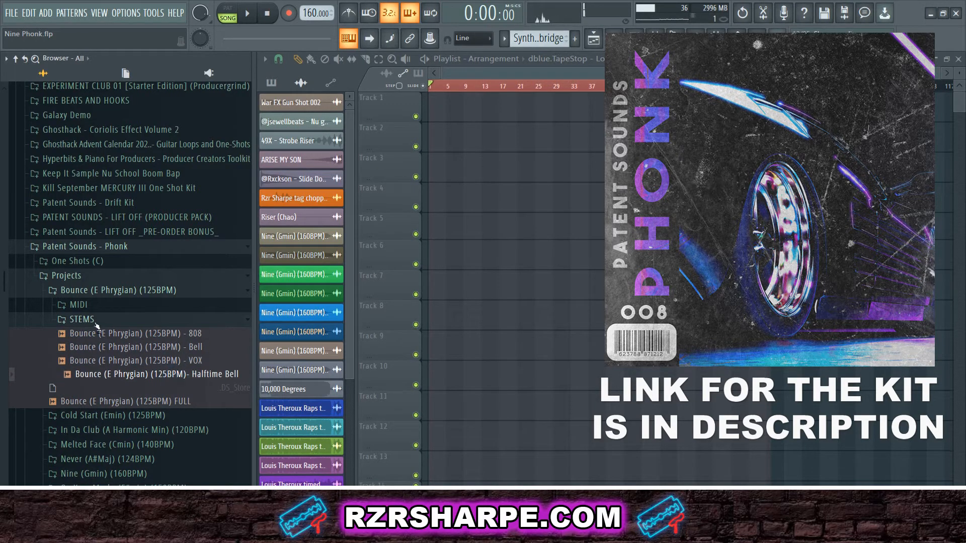
click(98, 291)
Audition the Cold Start (Emin) full mix and its DRUMS, Keys, Reese Bass, Siren and VOX stems, and look through its MIDI folder.
click(131, 305)
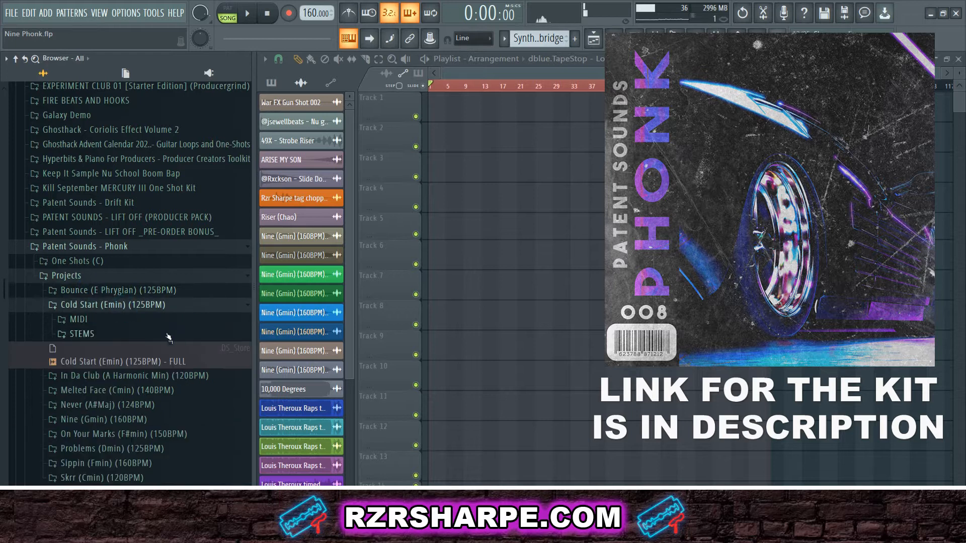
click(91, 361)
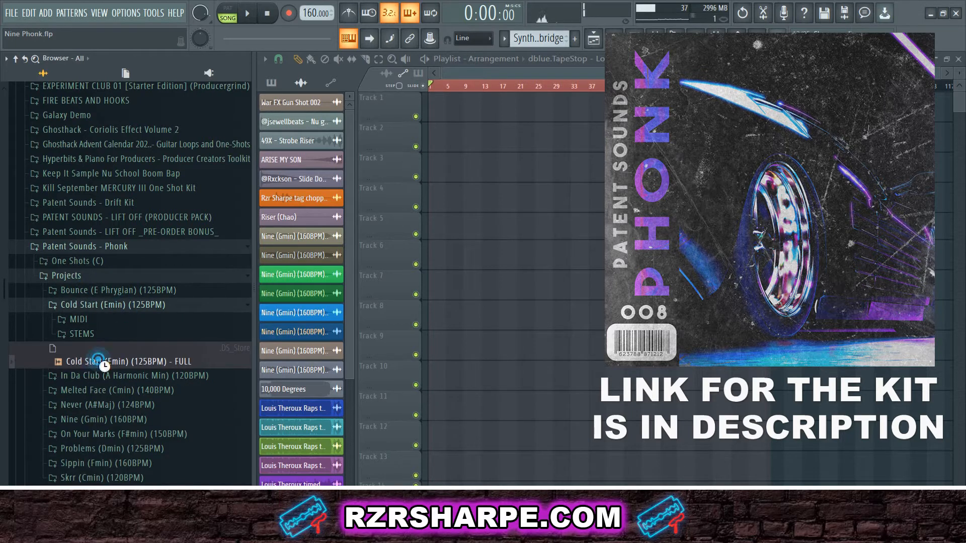
click(92, 335)
click(134, 361)
click(145, 376)
click(166, 390)
click(168, 402)
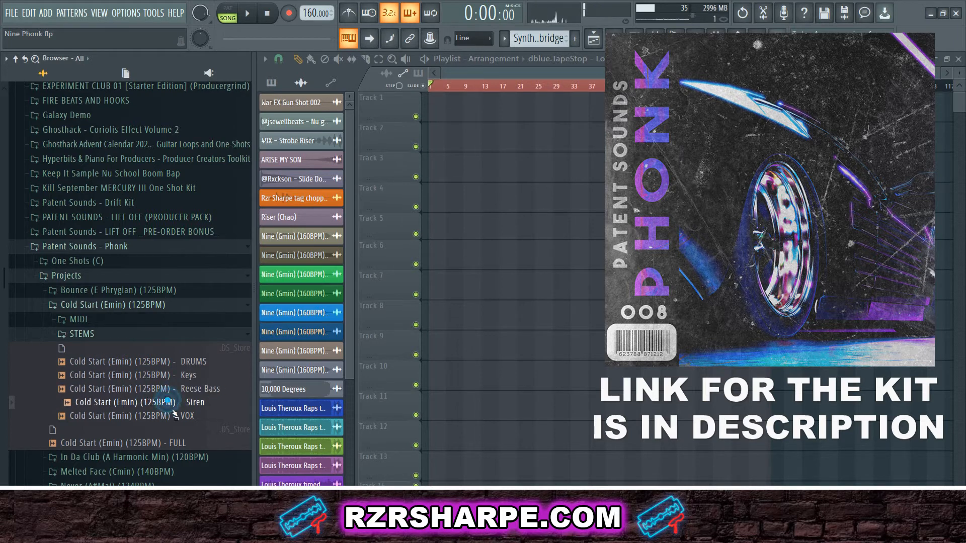
click(173, 417)
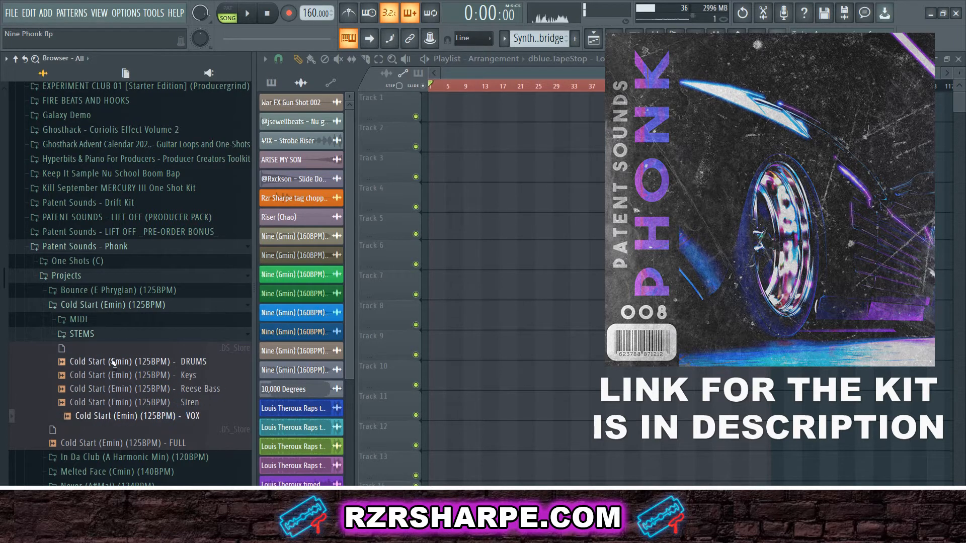
click(84, 323)
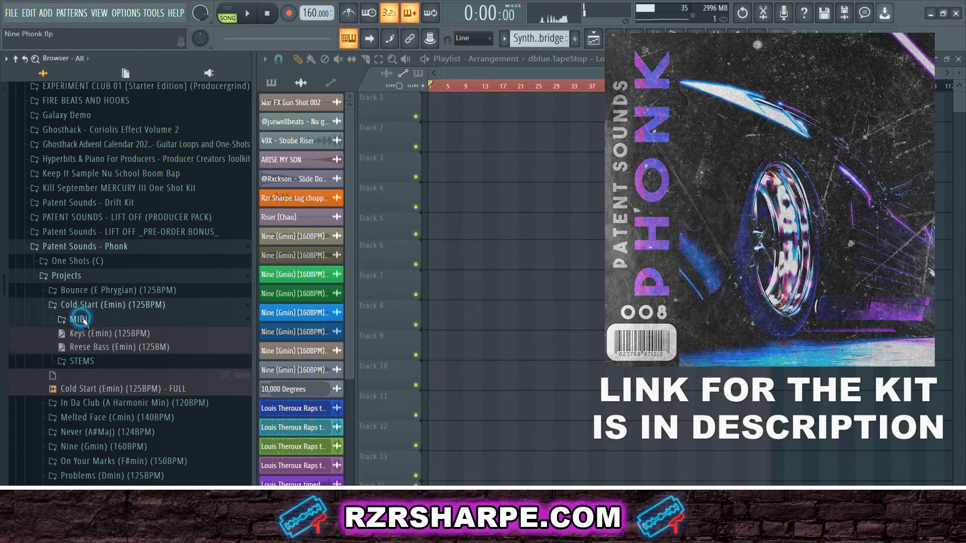
click(111, 319)
Audition the In Da Club (A Harmonic Min) full mix, its stems and its Cowbell MIDI file.
click(101, 376)
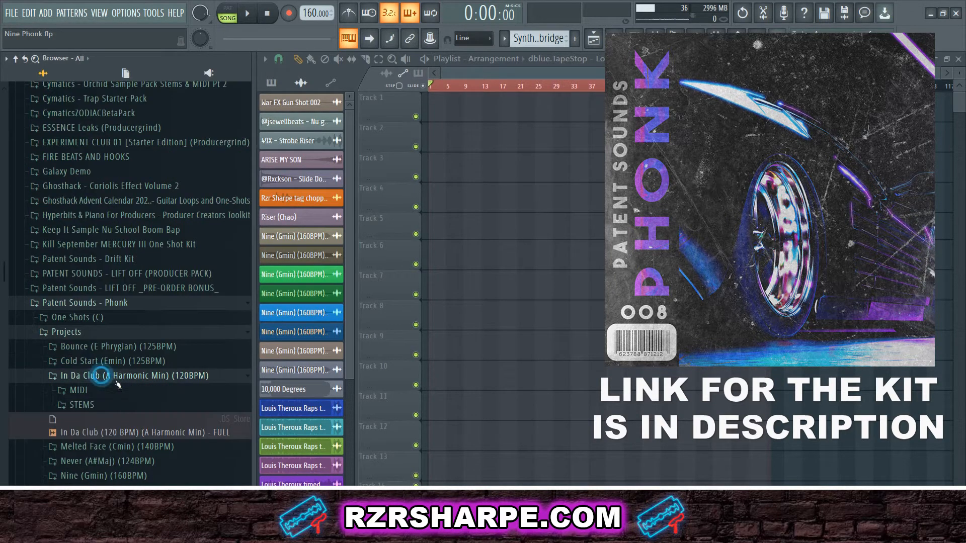
click(95, 432)
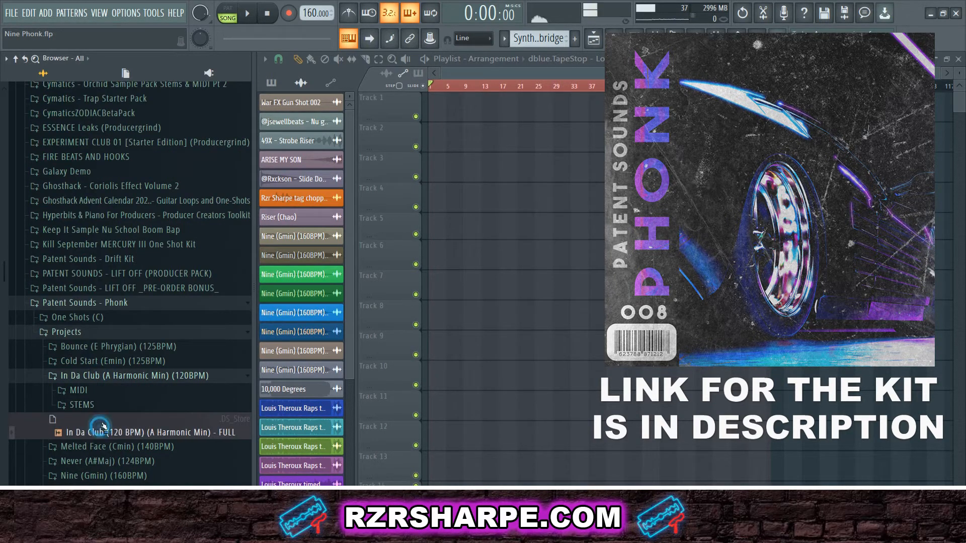
click(81, 404)
click(179, 432)
scroll(181, 422, down, 2)
click(183, 364)
click(183, 377)
click(190, 392)
click(194, 405)
click(80, 308)
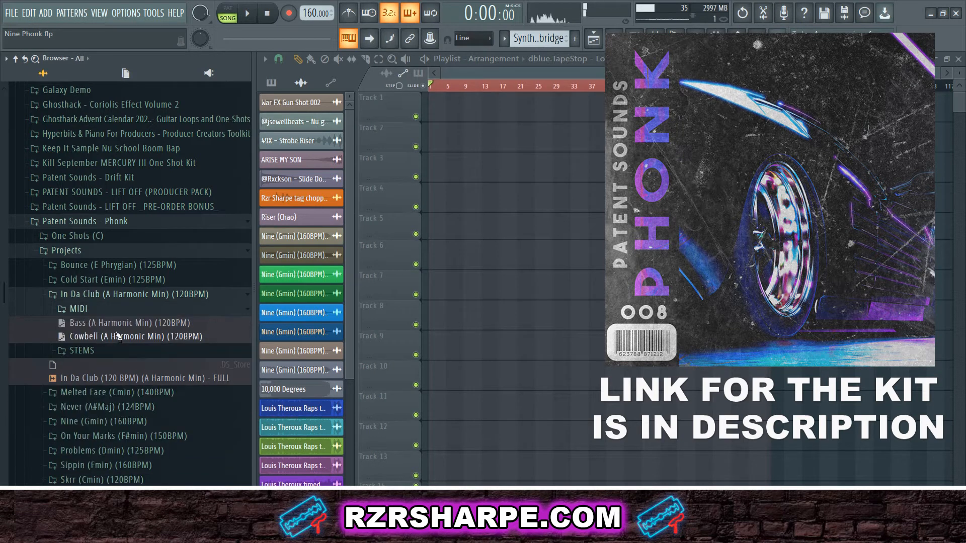
click(117, 340)
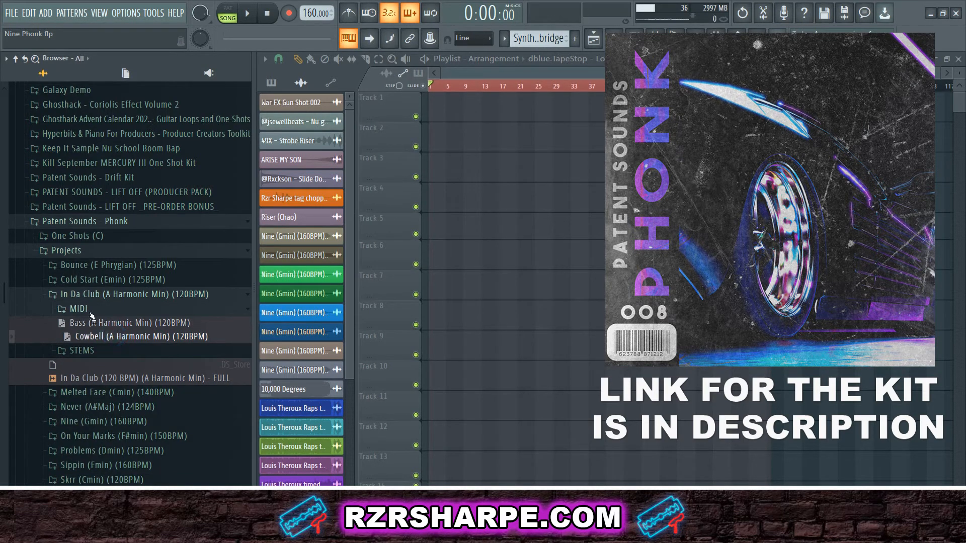
click(91, 296)
Audition the full loops of the Melted Face, Never, Nine and On Your Marks projects.
click(102, 308)
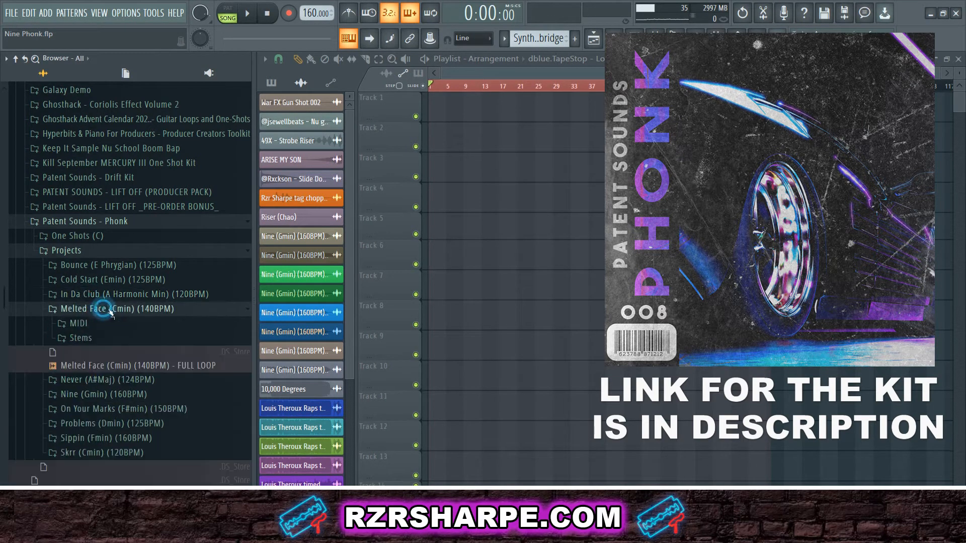
click(140, 365)
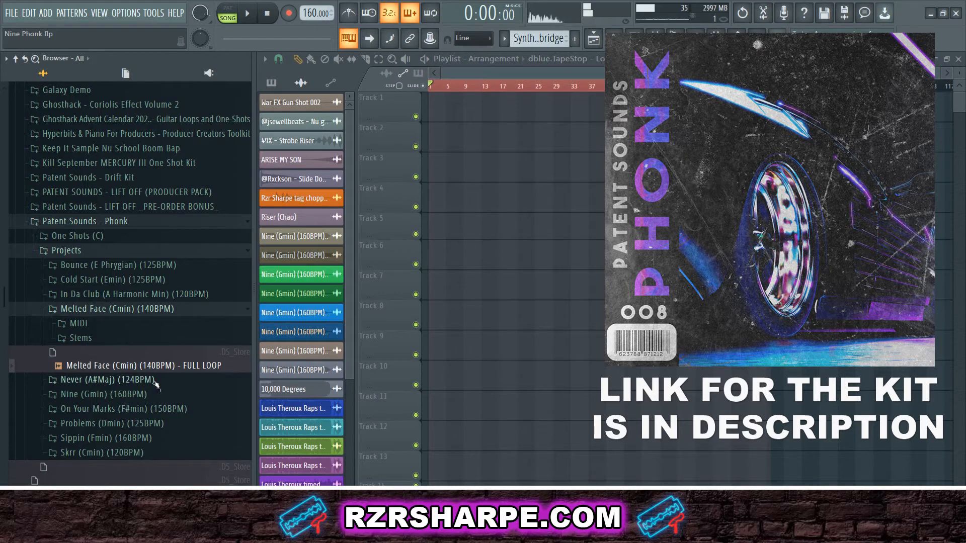
click(147, 381)
click(120, 434)
scroll(131, 421, down, 4)
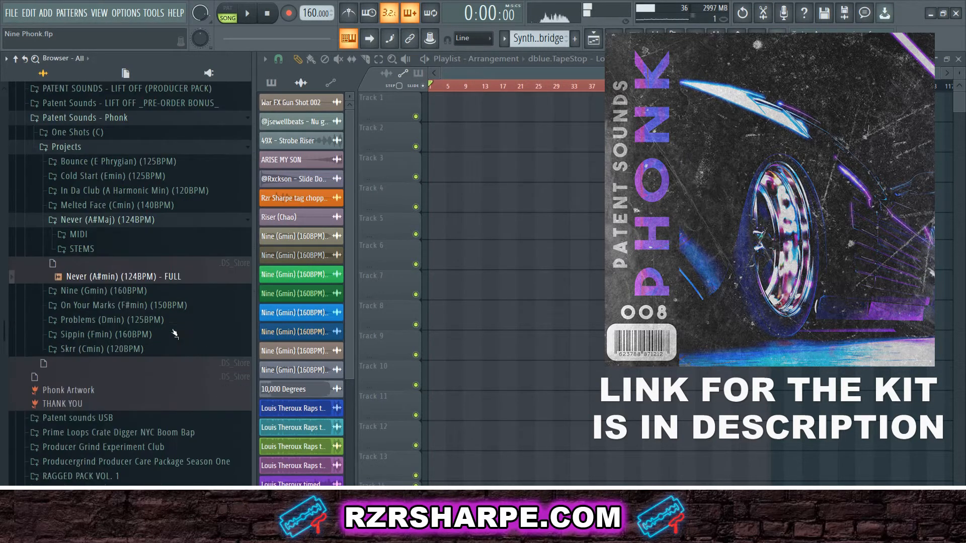
click(132, 290)
click(121, 344)
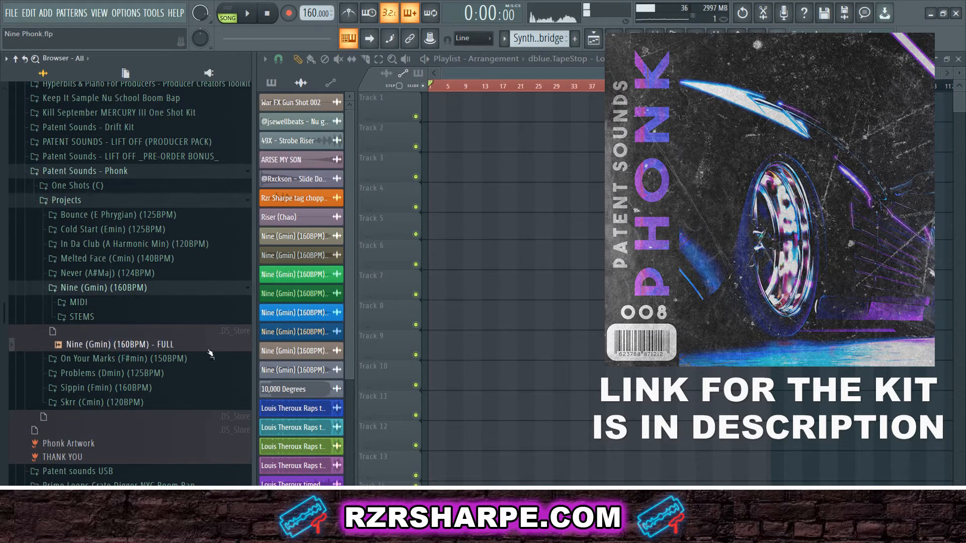
click(151, 358)
click(124, 416)
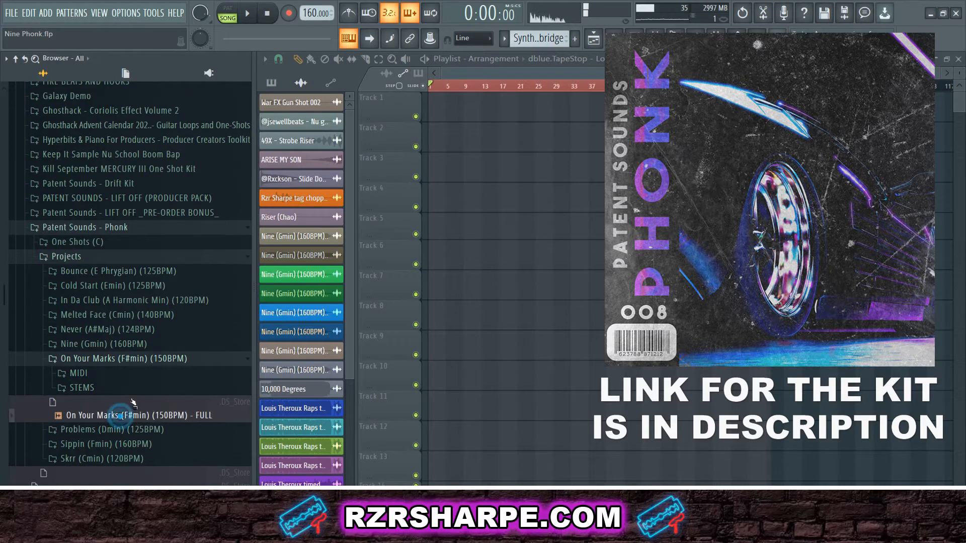
Audition the full loops of the Problems, Sippin and Skrr projects, and collapse the Skrr folder.
scroll(125, 288, down, 4)
click(125, 267)
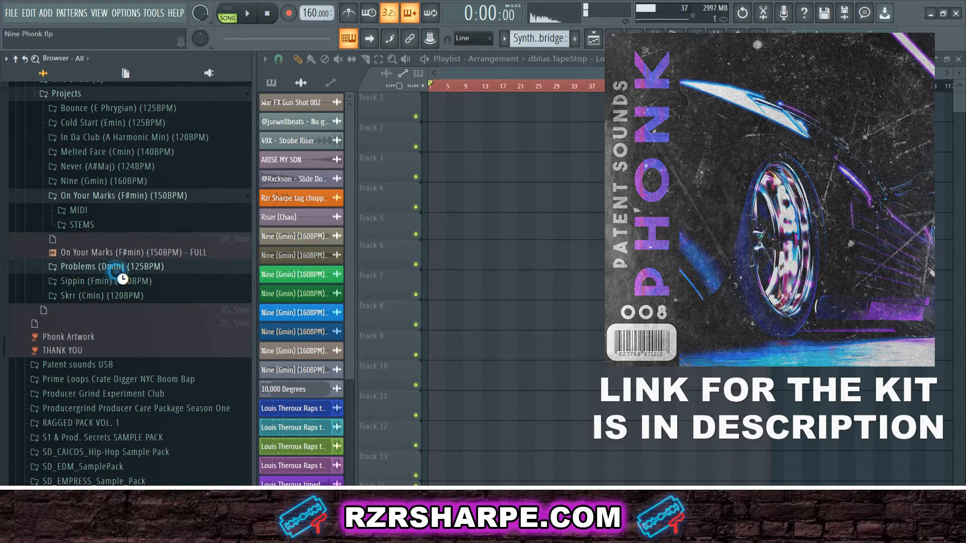
click(168, 325)
click(167, 326)
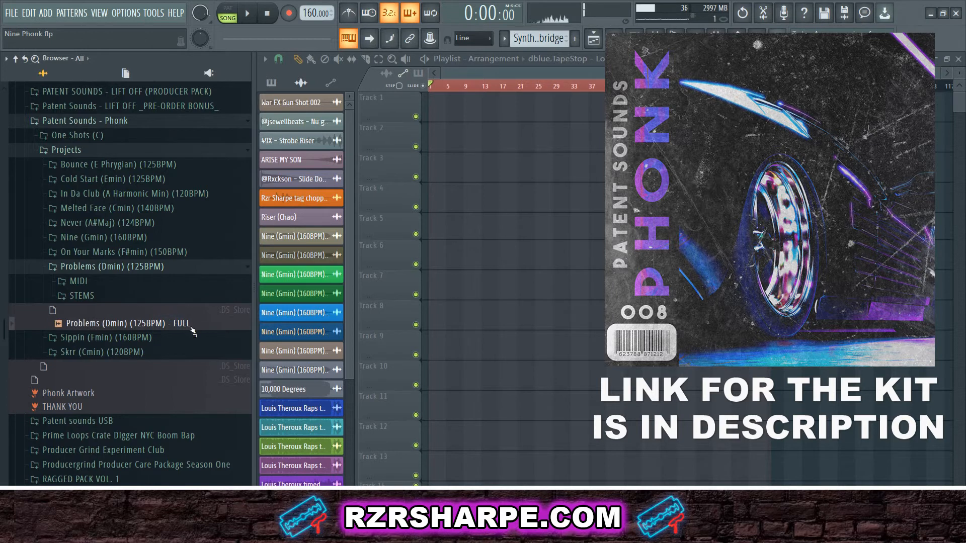
click(146, 337)
click(116, 395)
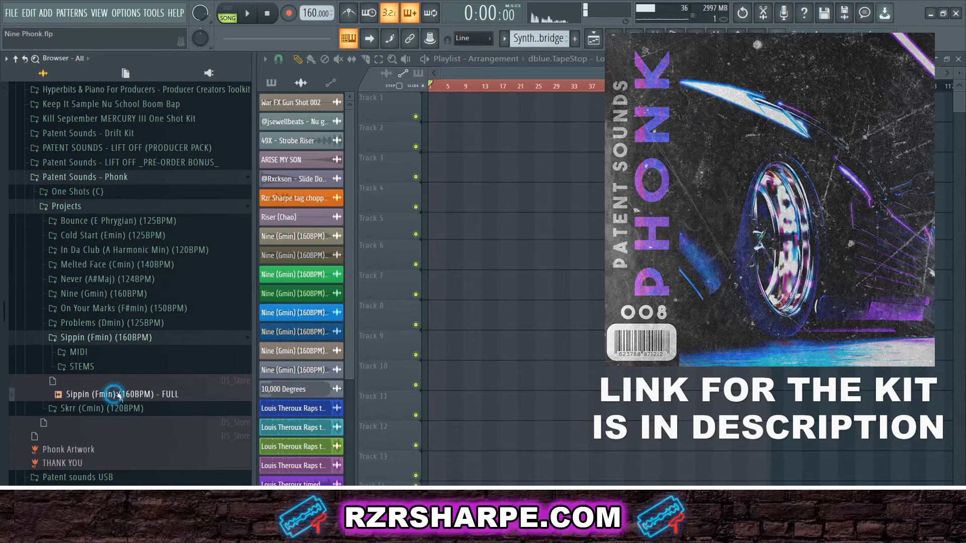
scroll(141, 287, down, 3)
click(133, 245)
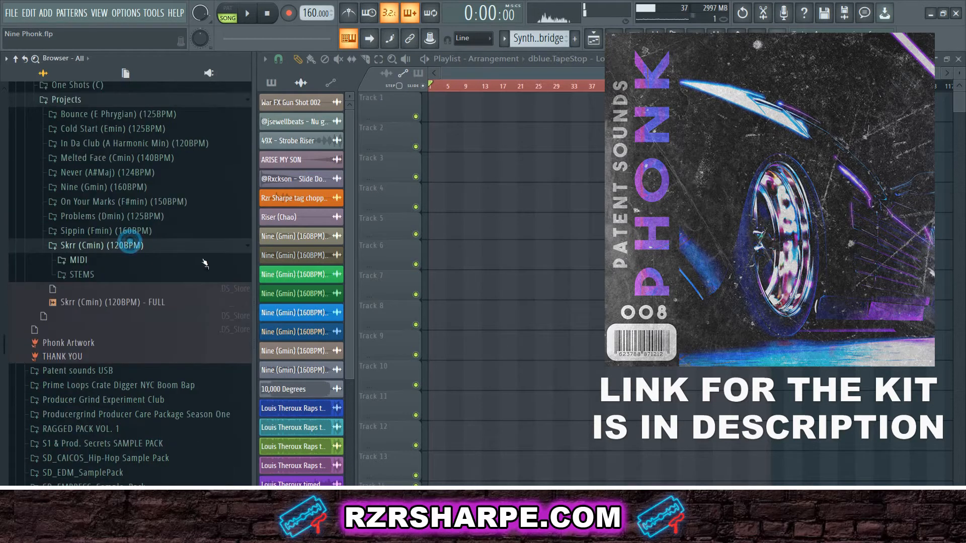
click(149, 303)
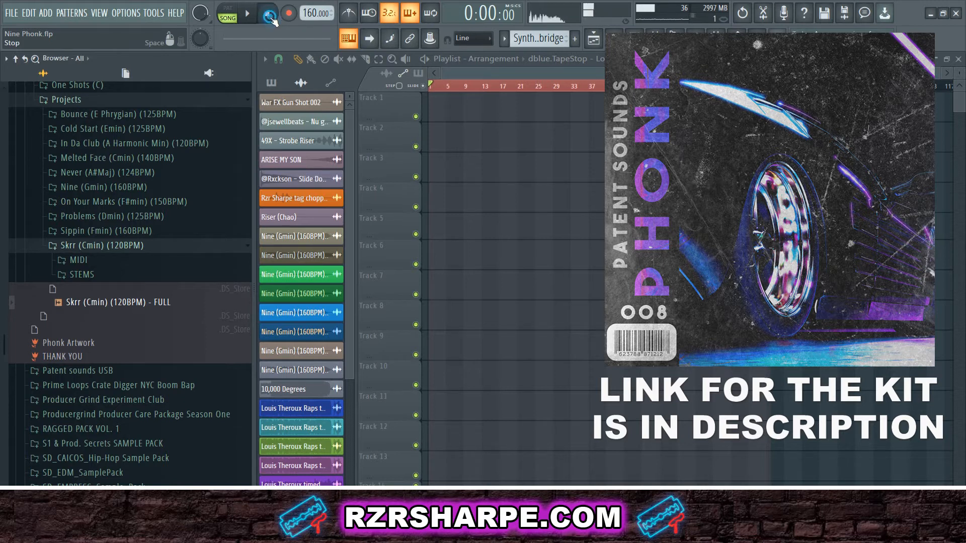
click(103, 246)
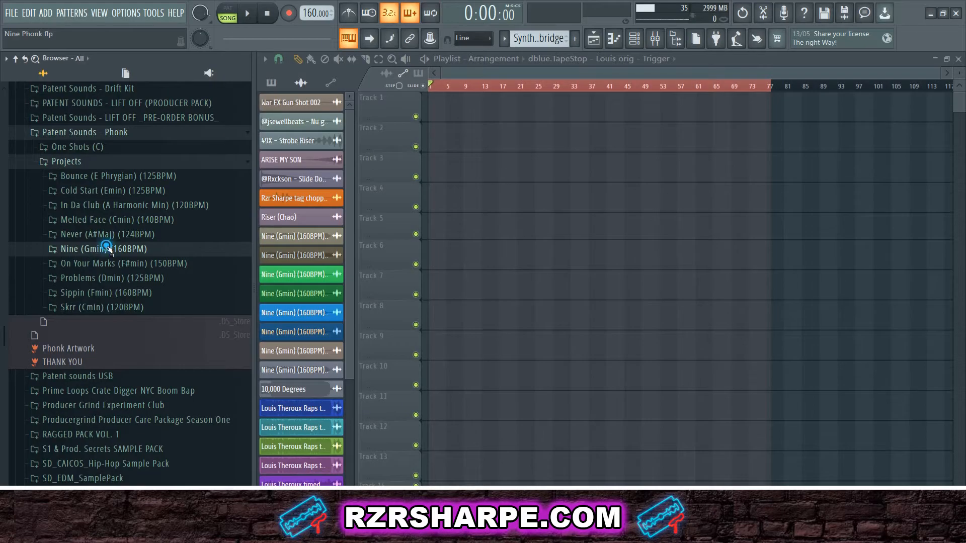
Open the Nine (Gmin) project's stems and audition Drums, VOX, 808, Cowbell 1 and Cowbell 2.
click(106, 247)
click(82, 278)
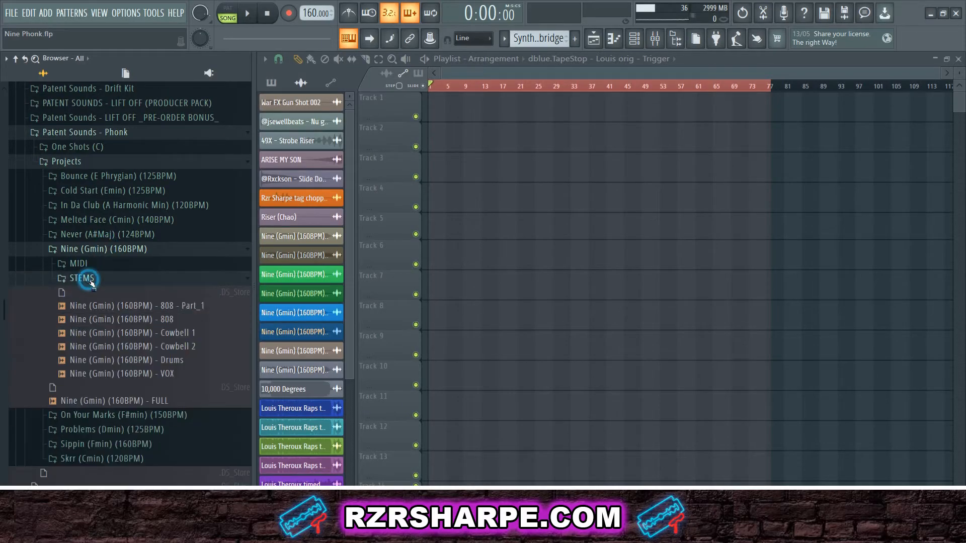
click(144, 360)
click(139, 373)
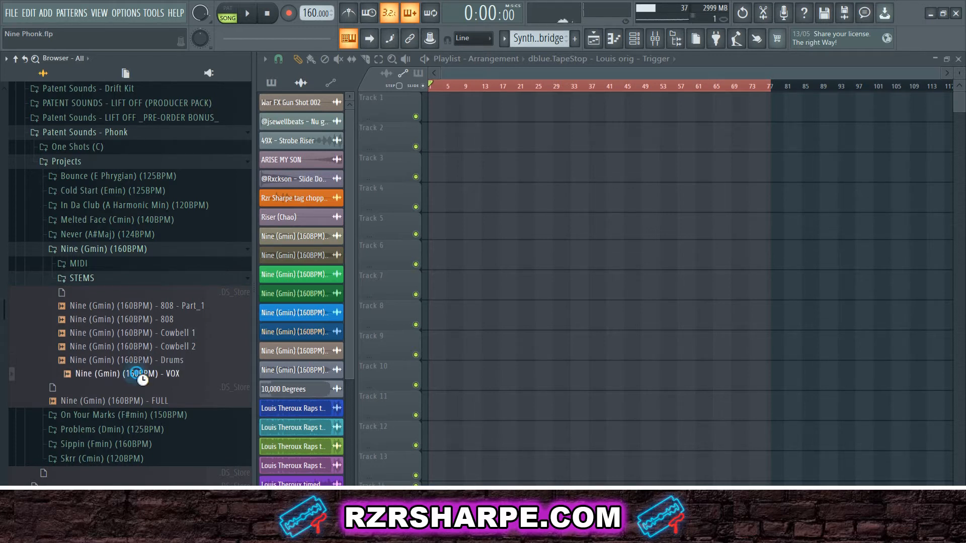
click(133, 319)
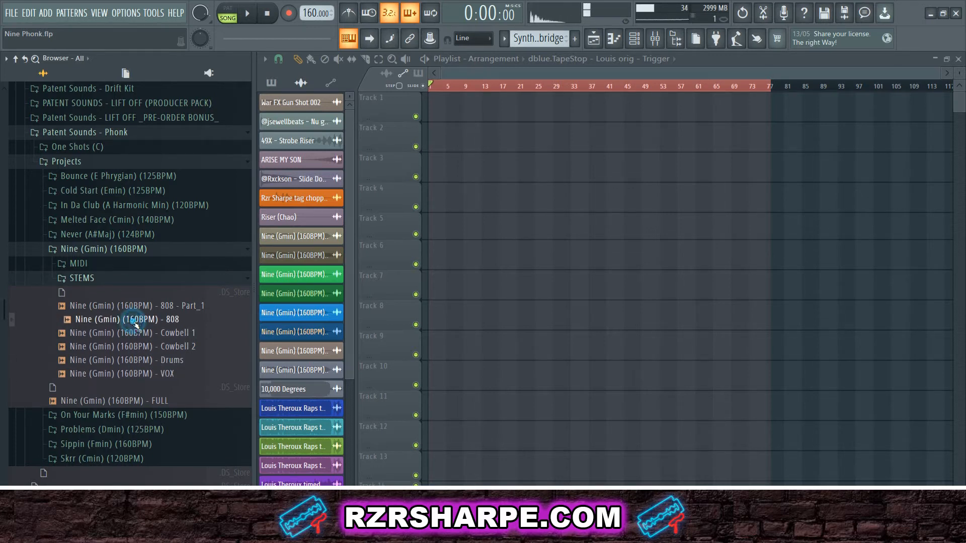
click(137, 334)
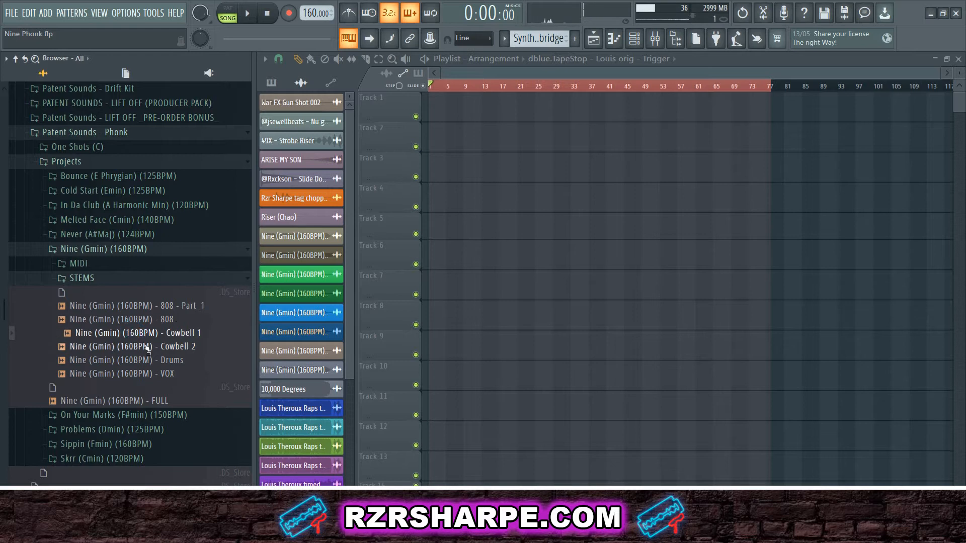
click(138, 347)
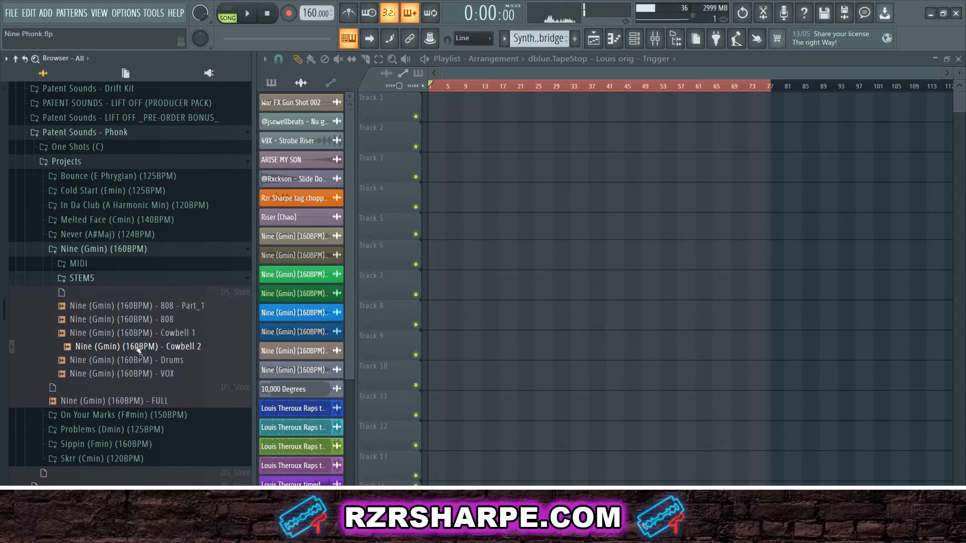
Place the Nine Cowbell 1 stem on Track 1 and Cowbell 2 on Track 2, both starting at bar 1 of the playlist.
drag(137, 334, 436, 108)
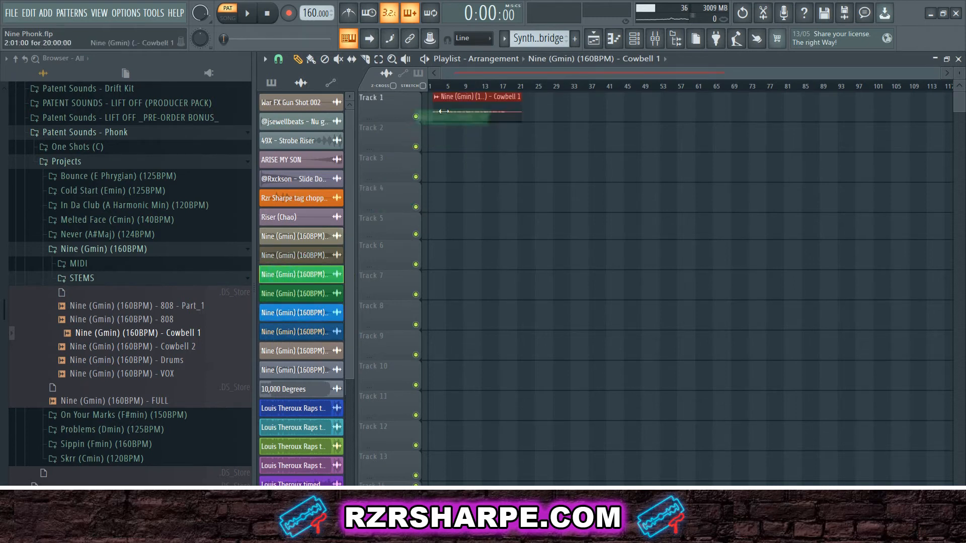
drag(296, 317, 437, 137)
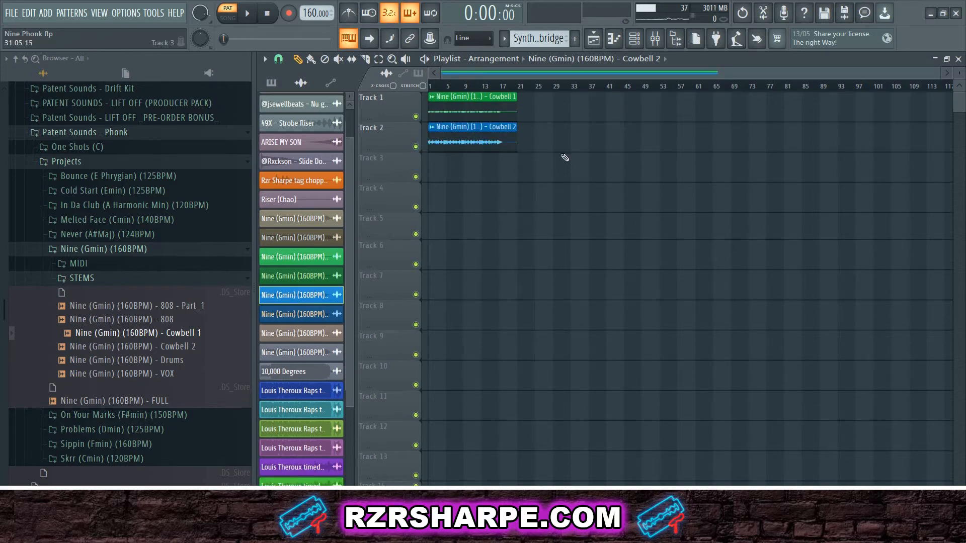
Inspect the audio clip settings of Cowbell 1 and Cowbell 2, leaving the Cowbell 2 settings open.
double_click(496, 100)
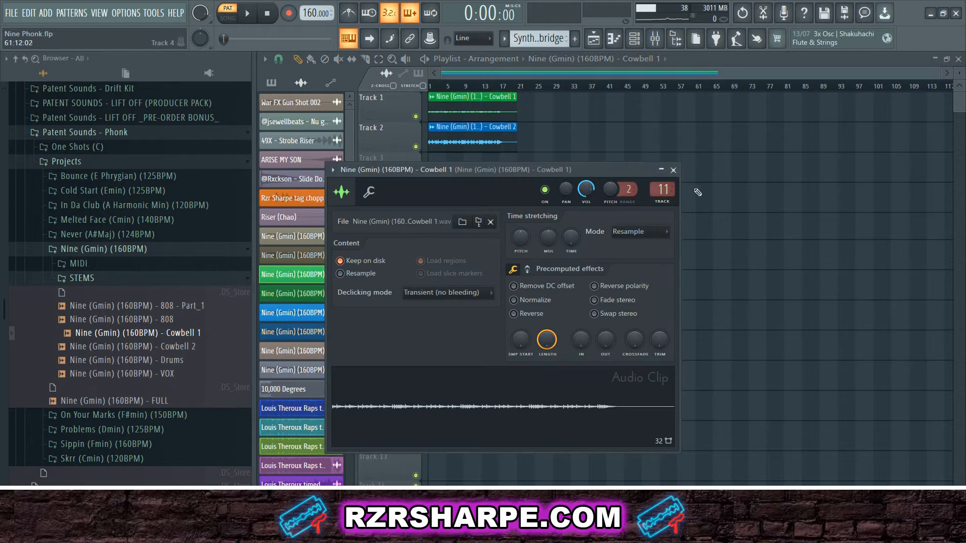
click(672, 169)
double_click(492, 143)
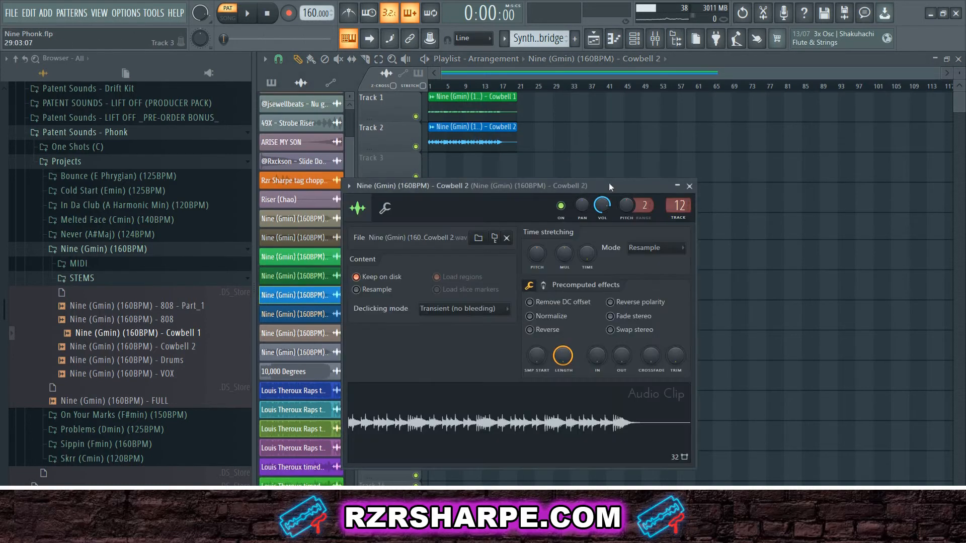
Close the Cowbell 2 settings and check the panning of both cowbell tracks in the mixer.
click(689, 186)
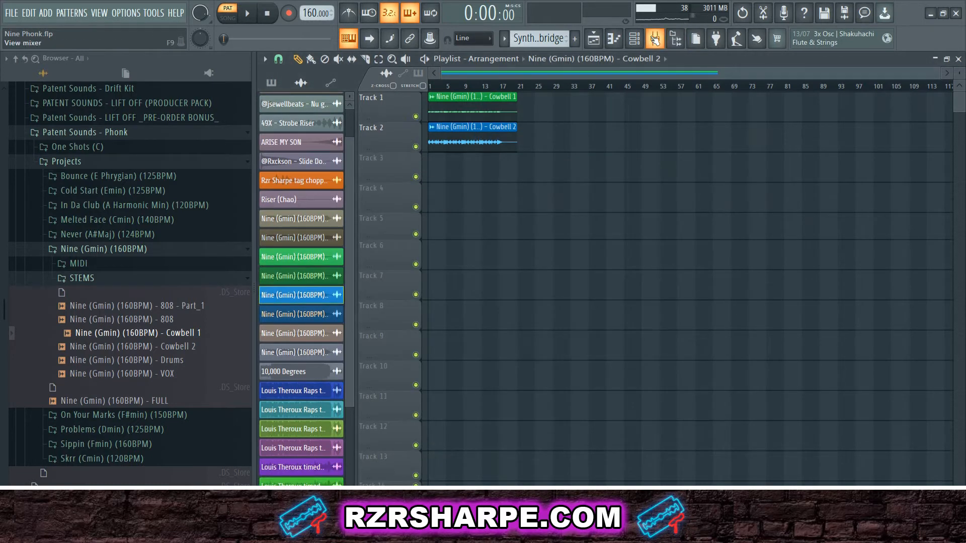
click(653, 38)
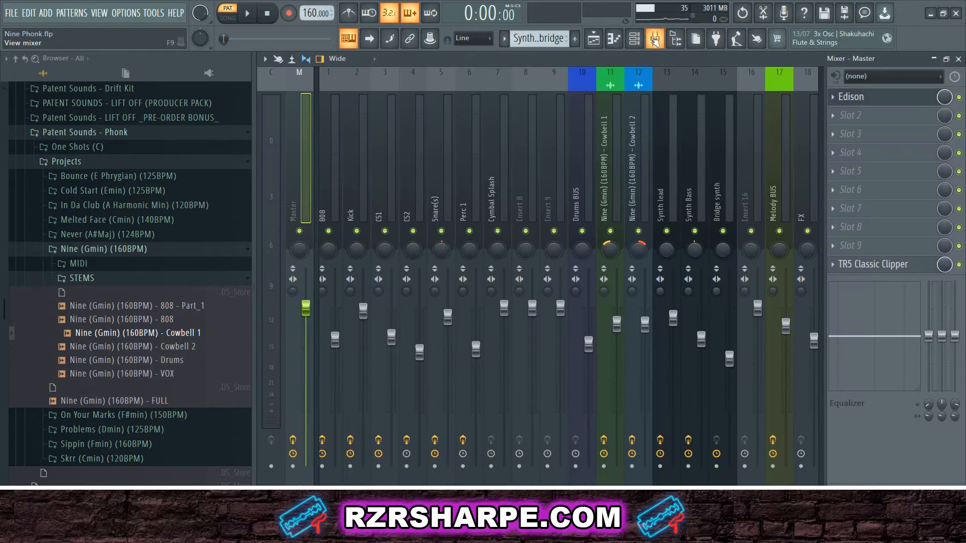
click(605, 248)
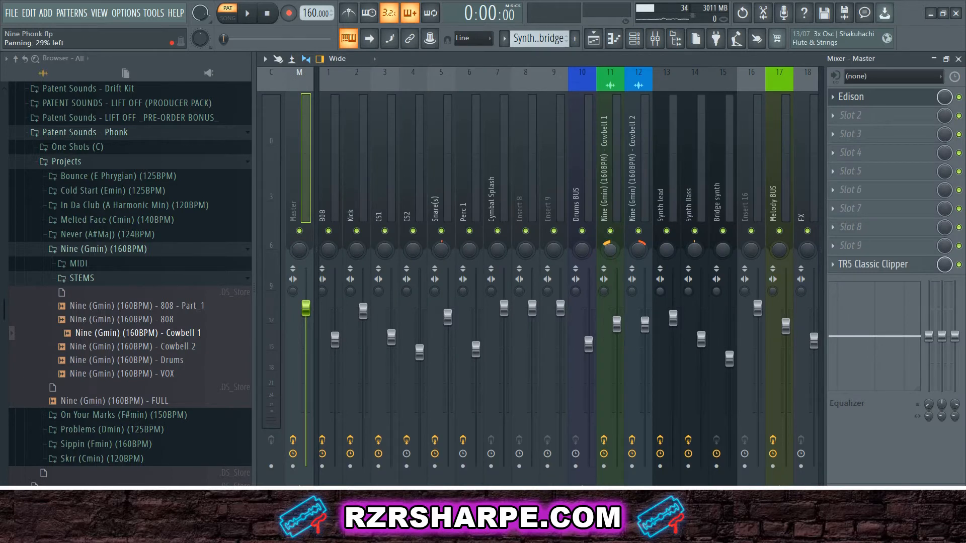
click(638, 247)
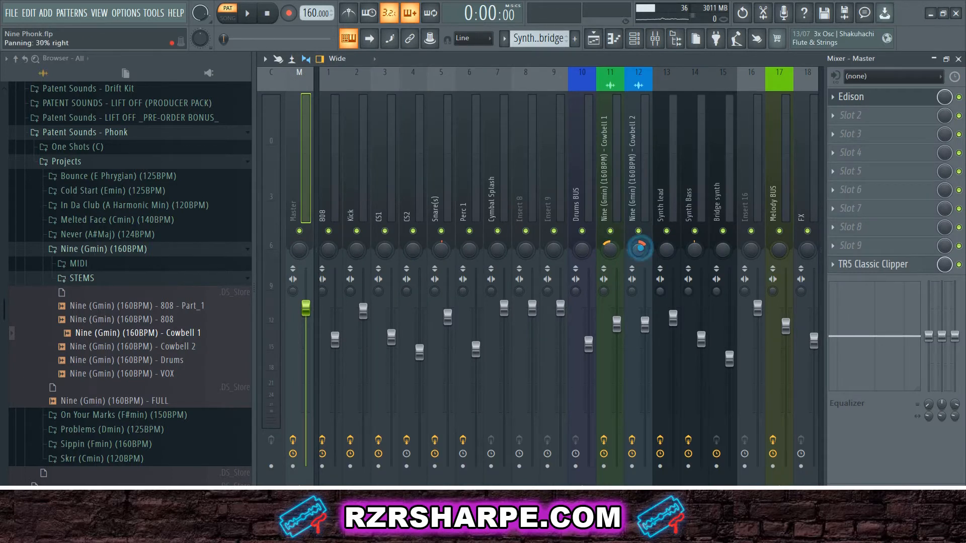
click(607, 250)
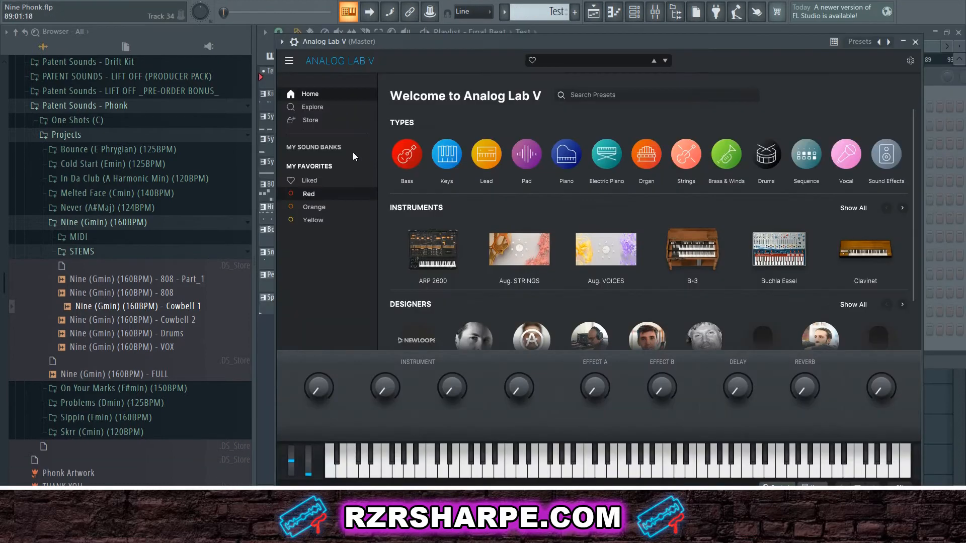
Browse Analog Lab V's sound banks and open the Shofuku Cartridge 2 bank.
click(333, 150)
scroll(673, 212, down, 2)
scroll(673, 213, down, 20)
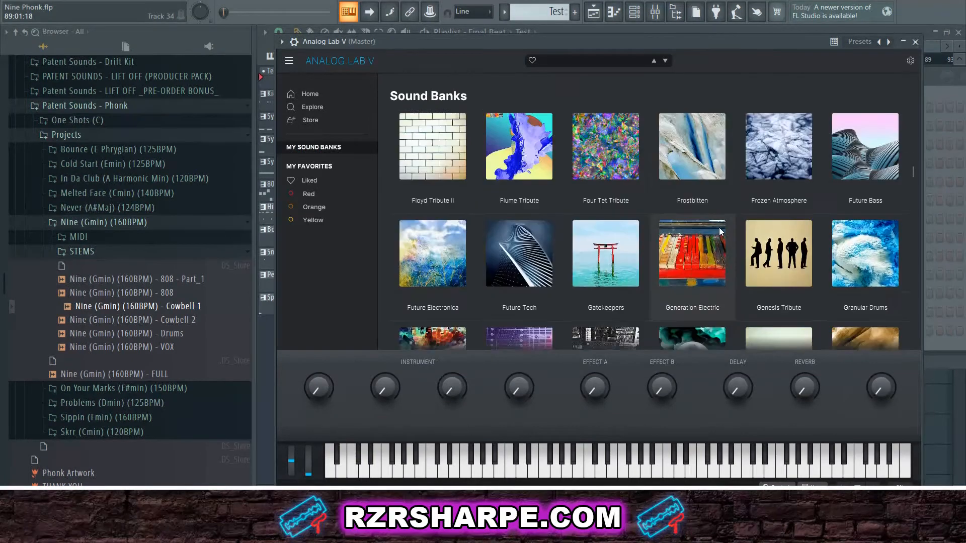
scroll(719, 229, down, 15)
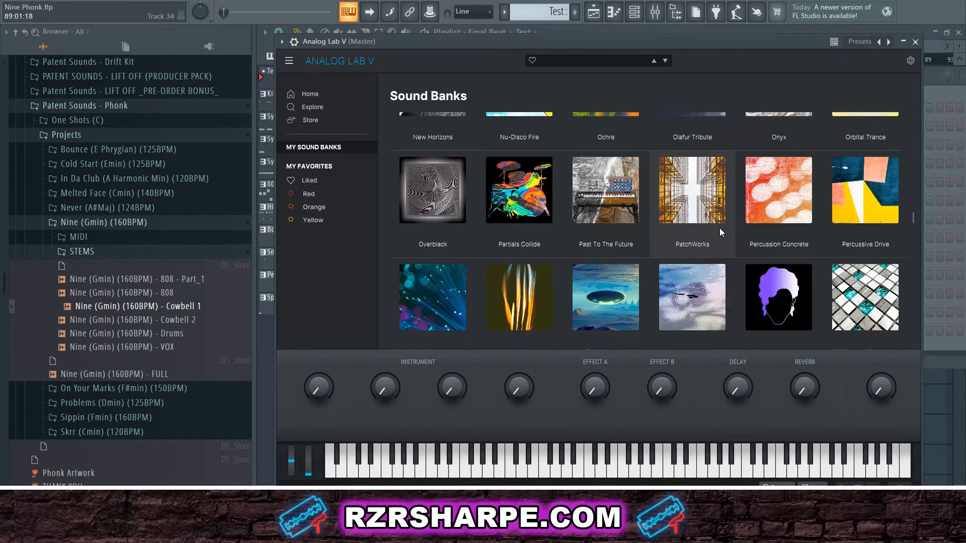
scroll(719, 231, down, 5)
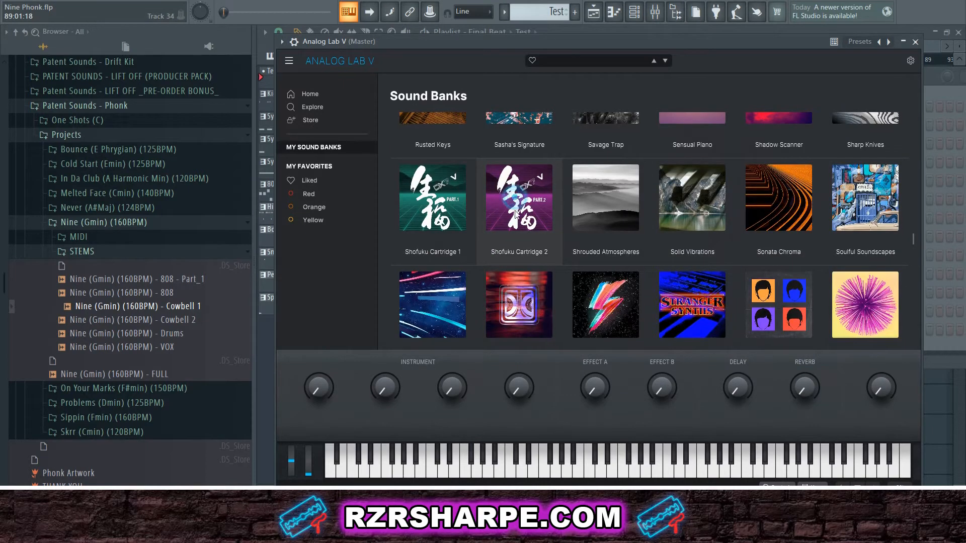
click(515, 201)
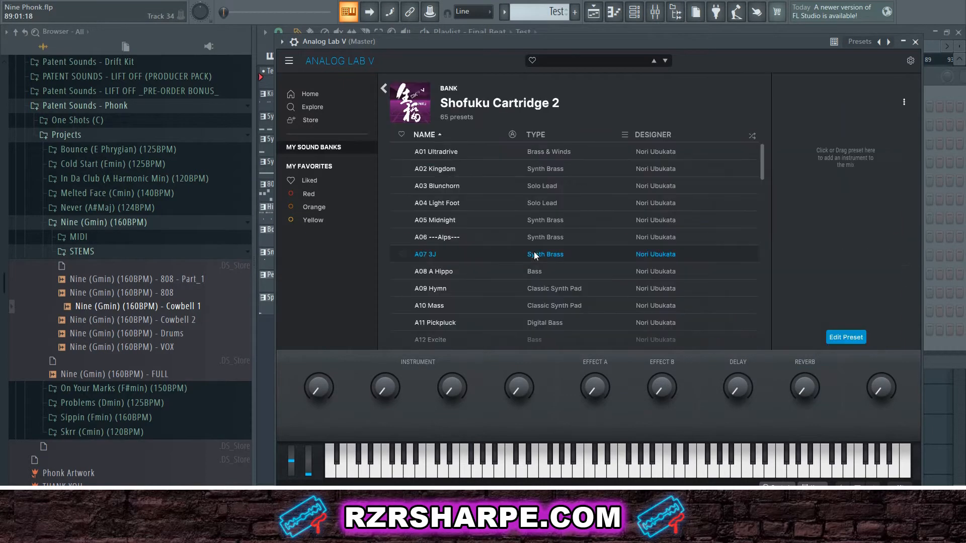
Audition the A01 Ultradrive and A02 Kingdom presets with a few notes each.
click(537, 150)
click(569, 469)
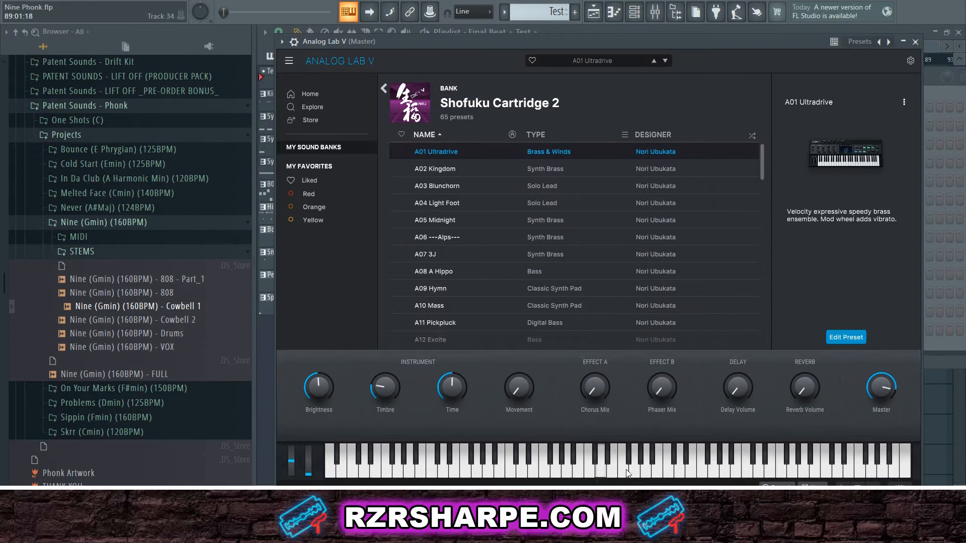
click(526, 168)
click(546, 465)
click(614, 465)
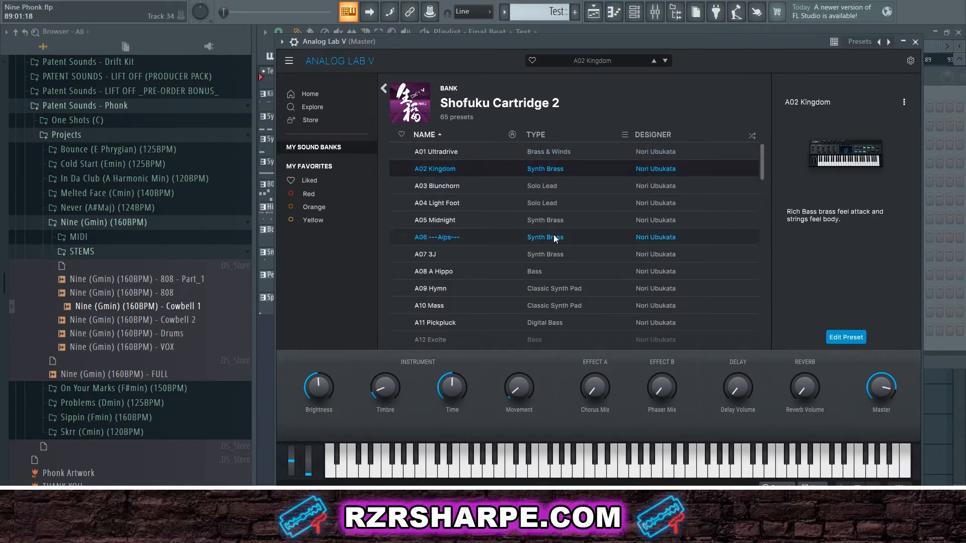
Load the A13 Inorganic preset from the Shofuku Cartridge 2 bank and audition it with a low note.
scroll(550, 231, down, 5)
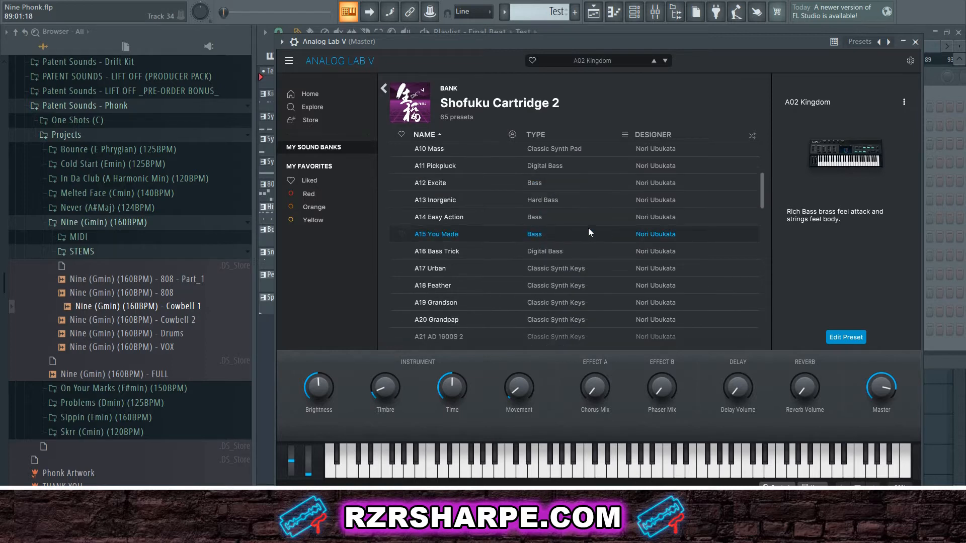
click(545, 204)
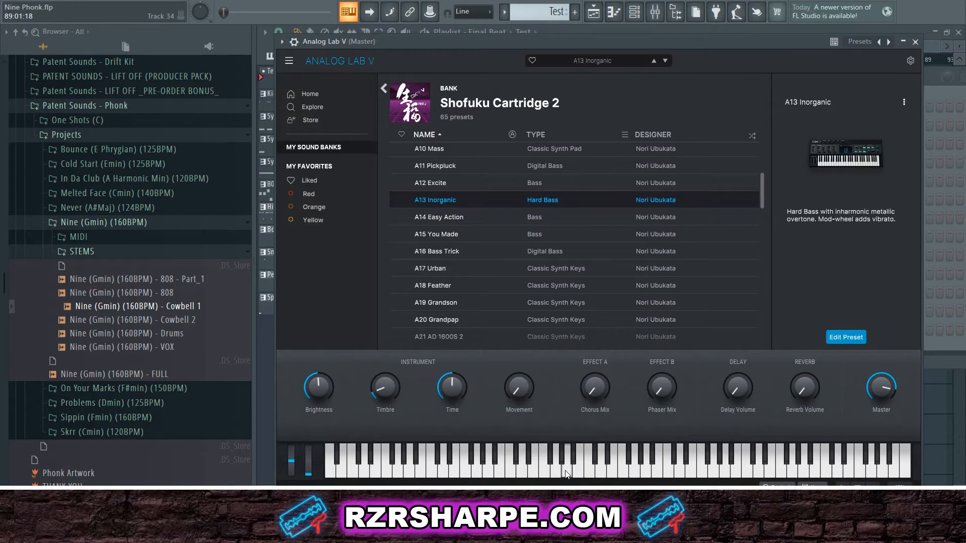
click(484, 471)
Add a Sampler channel to the channel rack and load the Cowbell 1 Nine (Gmin) MIDI file onto it.
key(F6)
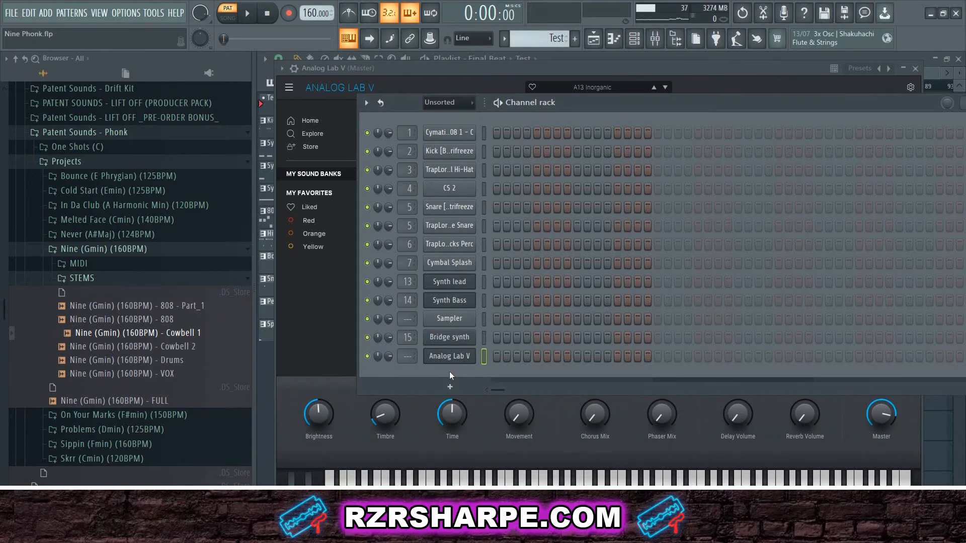
click(450, 386)
mouse_move(574, 134)
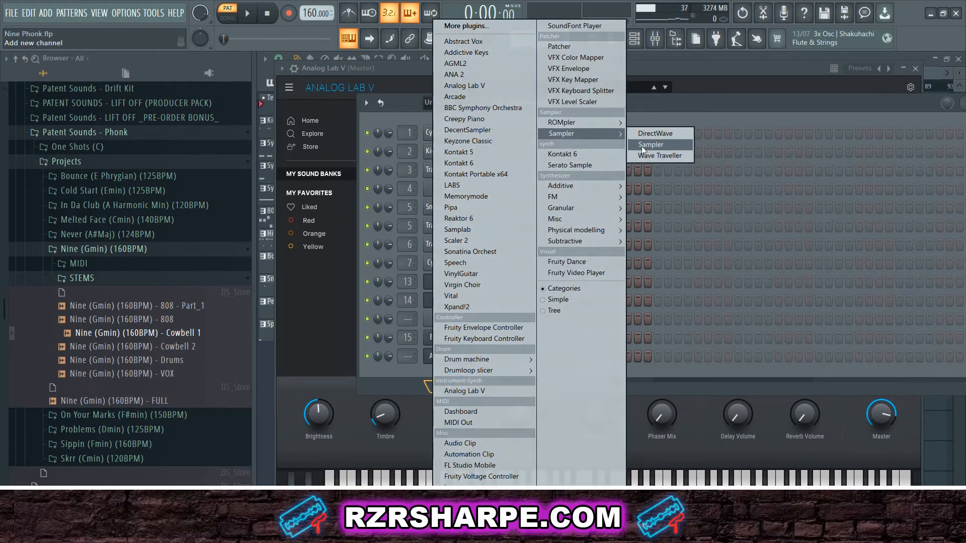
click(641, 145)
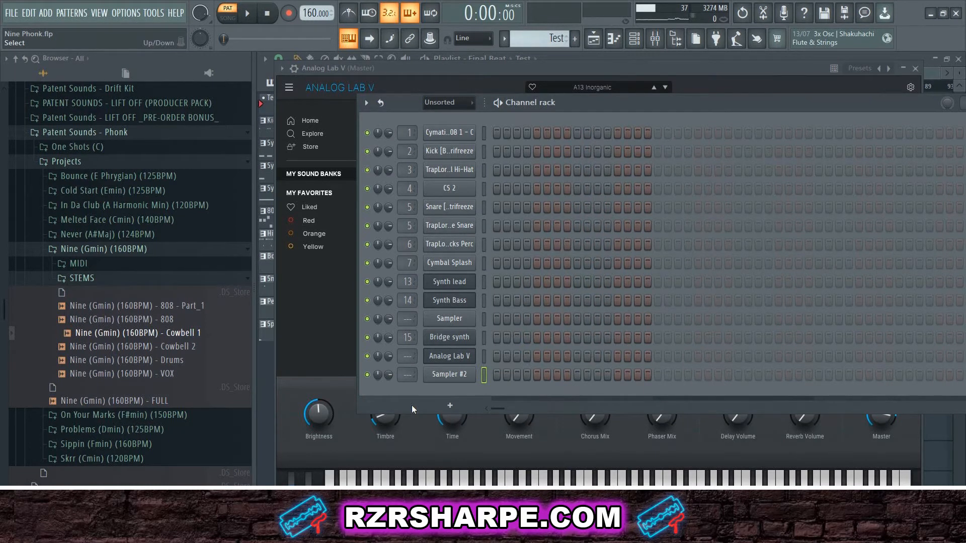
click(76, 263)
click(130, 292)
drag(132, 293, 459, 382)
Open the Analog Lab V channel's piano roll and sound the A4 key against the cowbell's ghost notes.
right_click(444, 357)
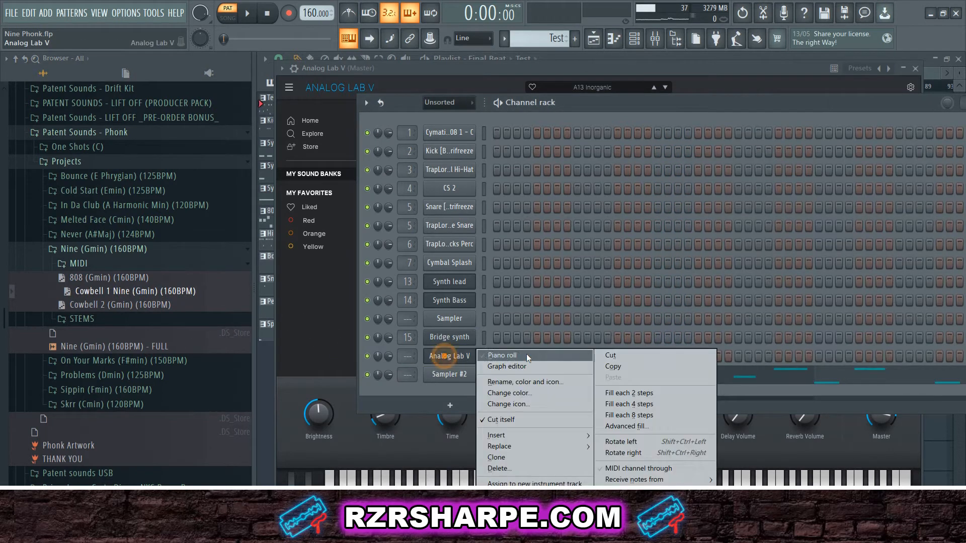
click(525, 356)
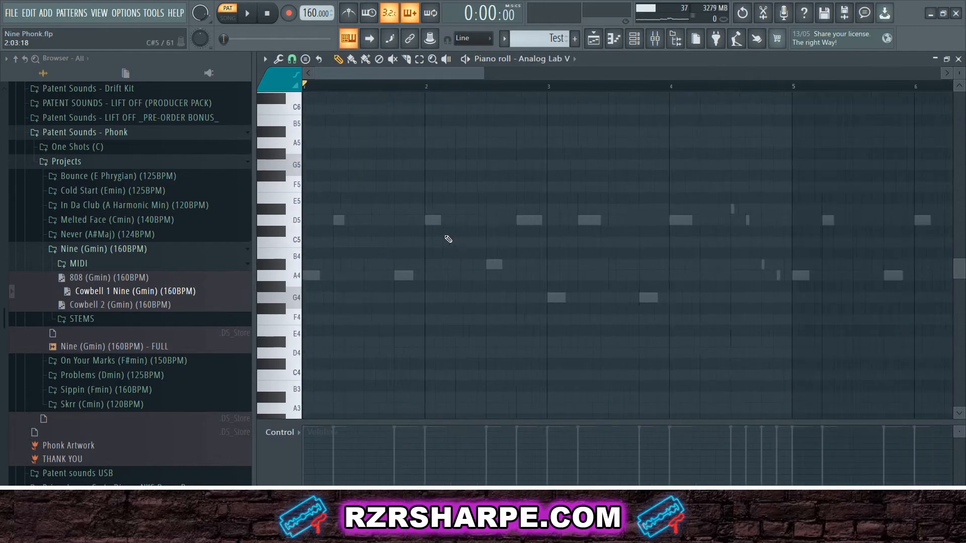
click(291, 280)
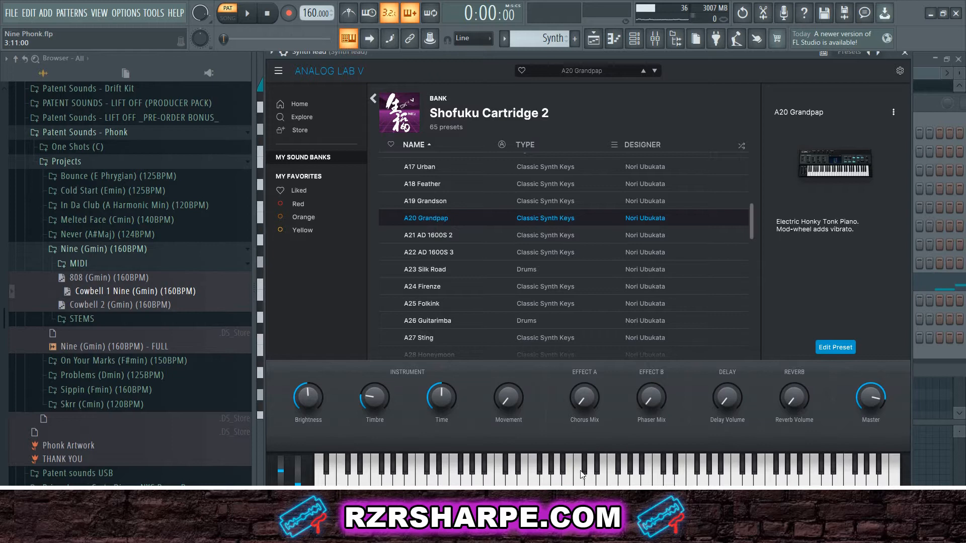
Audition the Synth lead's A20 Grandpap preset and play back its melody in the piano roll.
click(603, 470)
click(514, 470)
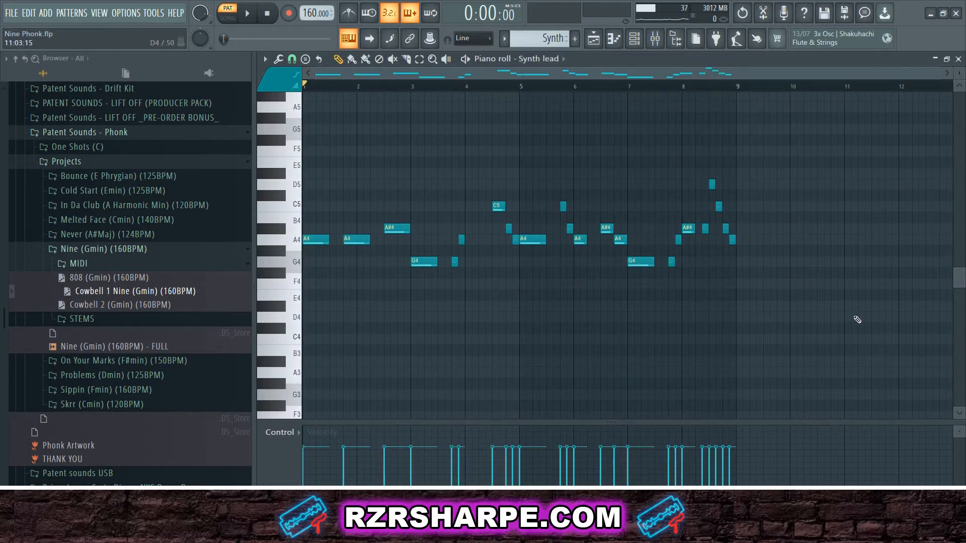
key(space)
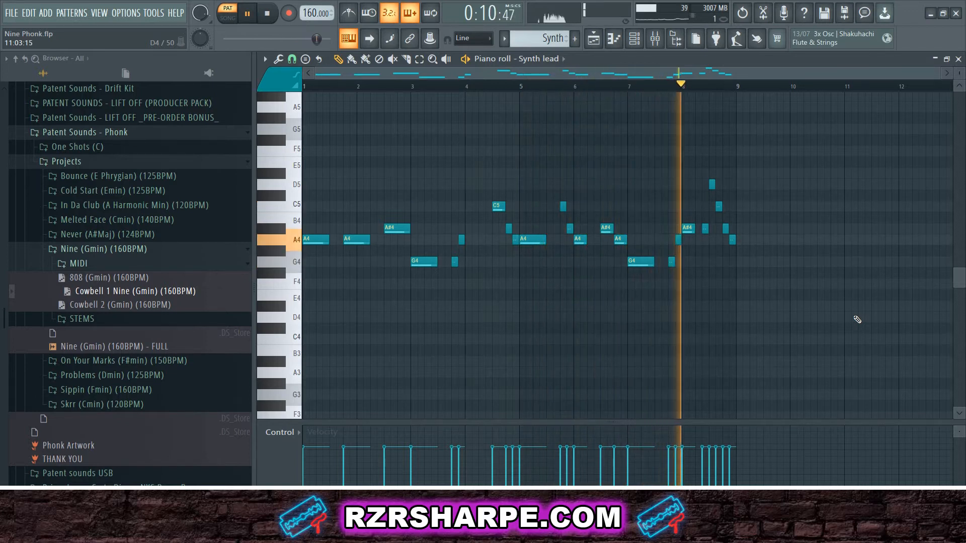
drag(291, 76, 289, 75)
key(space)
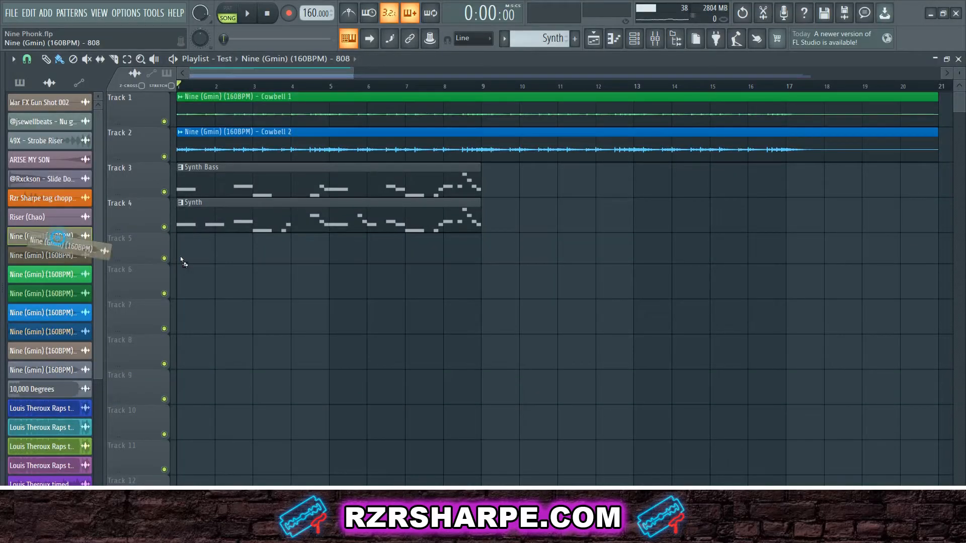
Place the Nine (Gmin) 808 stem on Track 5, starting at bar 1 of the playlist.
drag(182, 262, 183, 256)
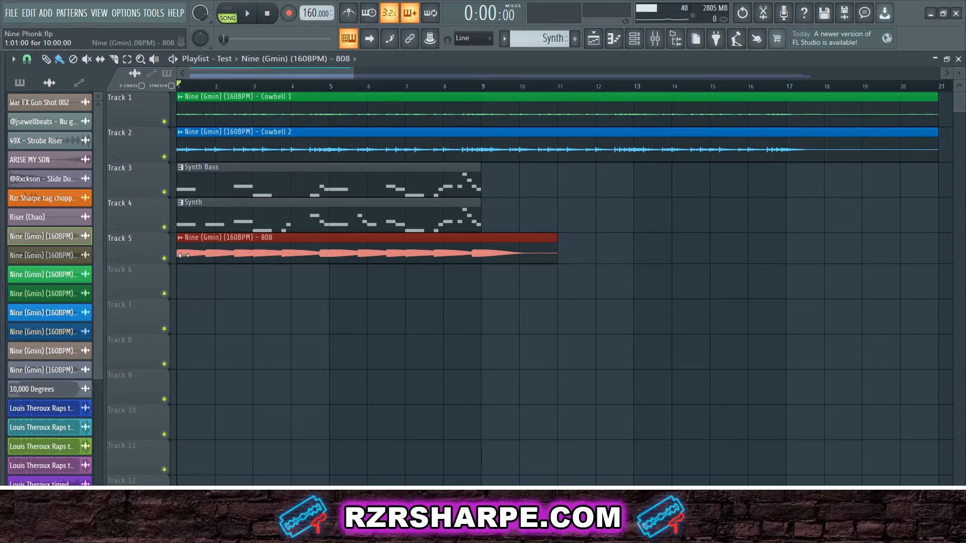
right_click(262, 345)
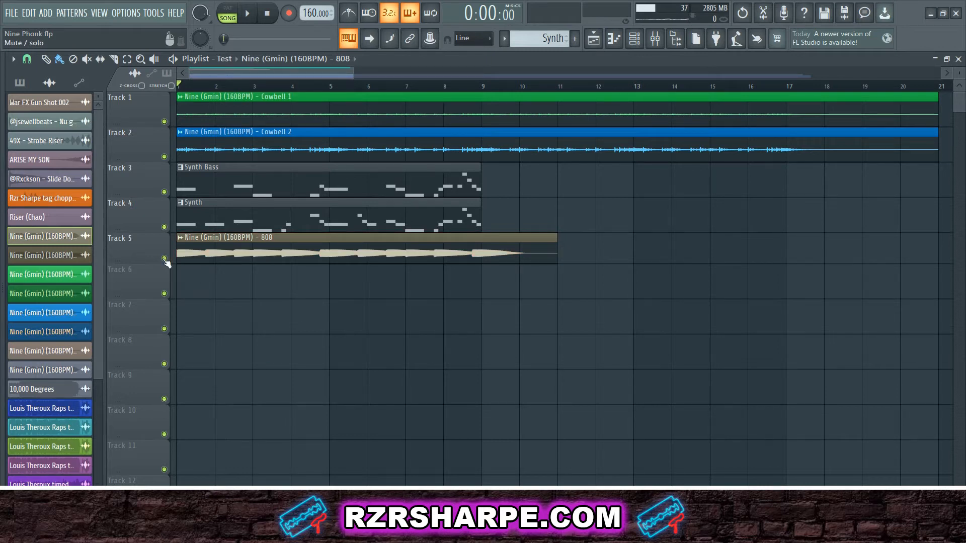
Listen to the 808 on Track 5 soloed, restore all tracks and play back the full arrangement.
ctrl+click(164, 258)
key(space)
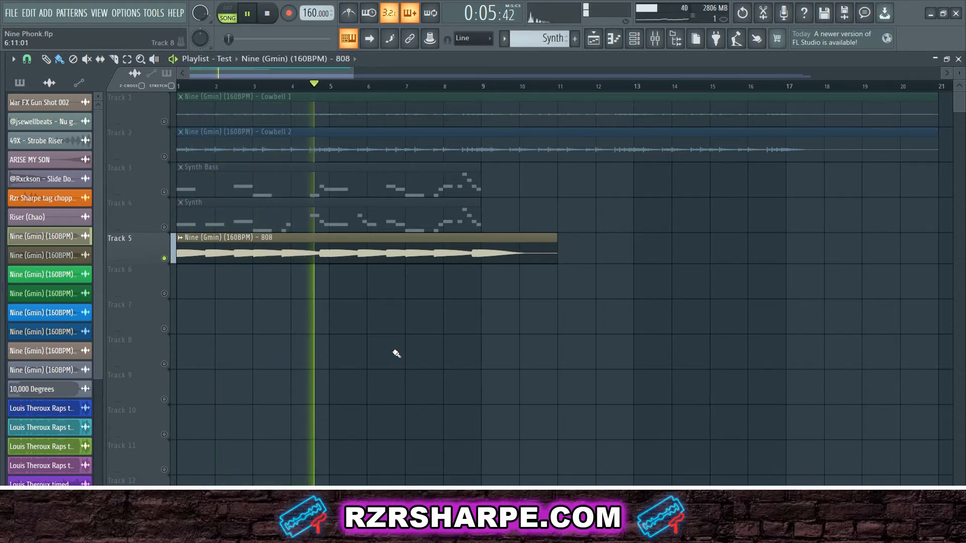
key(space)
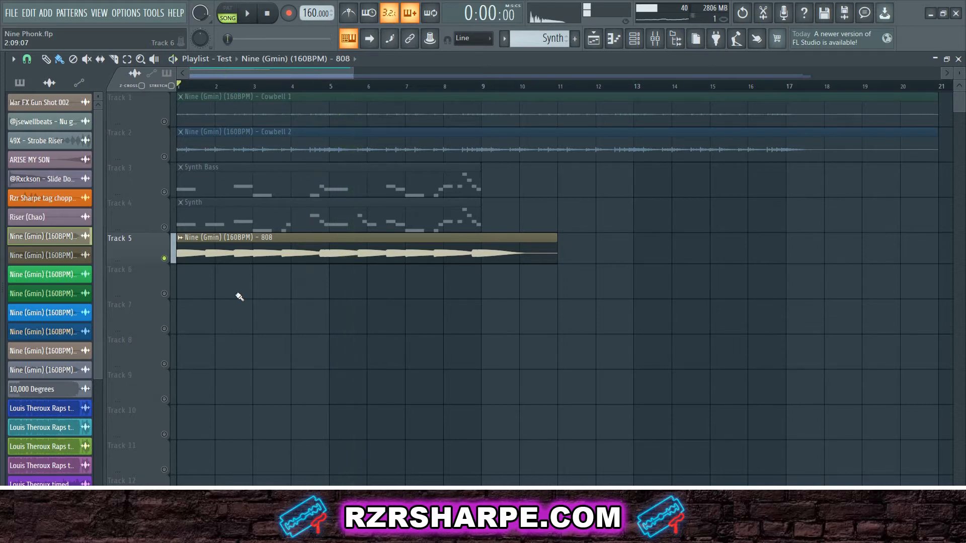
right_click(164, 259)
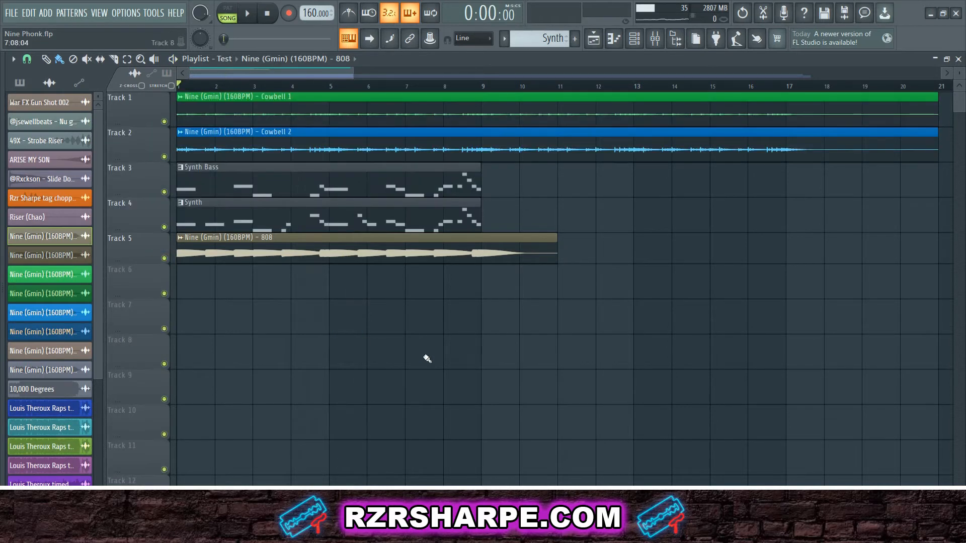
key(space)
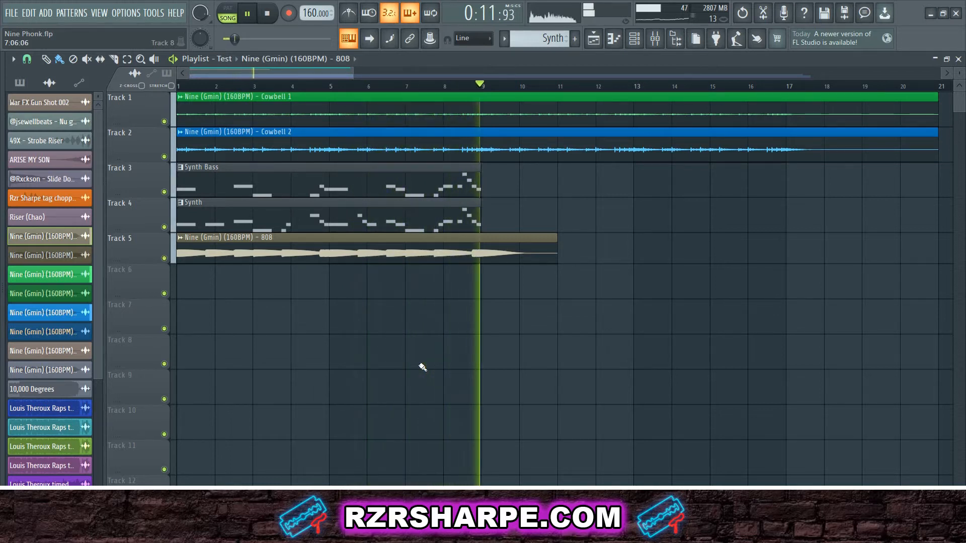
key(space)
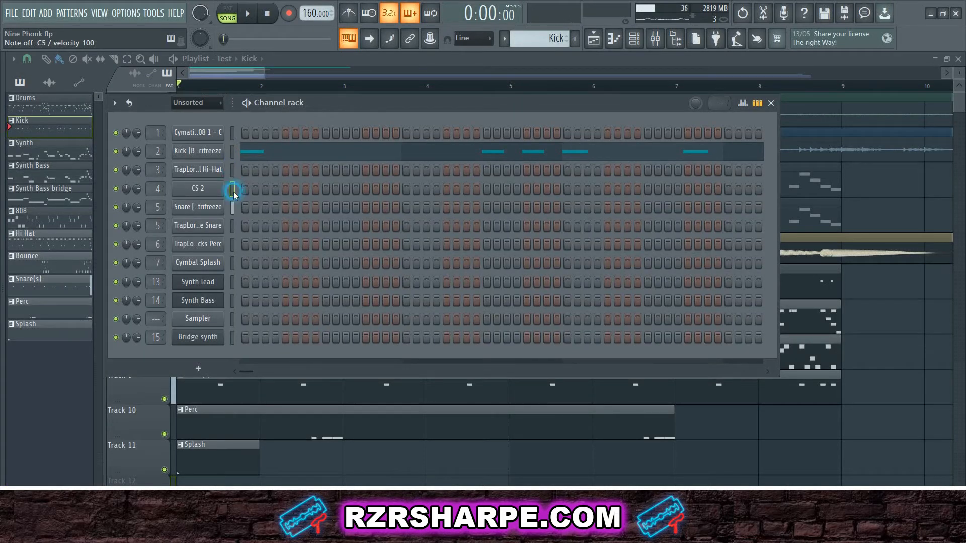
Select the two snare channels in turn in the channel rack.
click(231, 206)
click(233, 226)
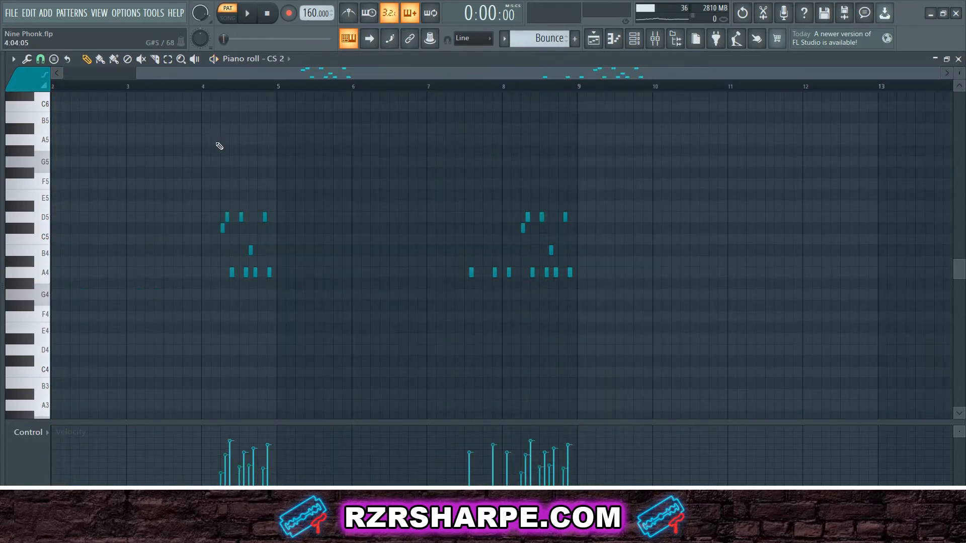
Play back the Bounce pattern's CS 2 notes, including its second phrase from bar 7, and return to the playlist from the Splash pattern.
key(space)
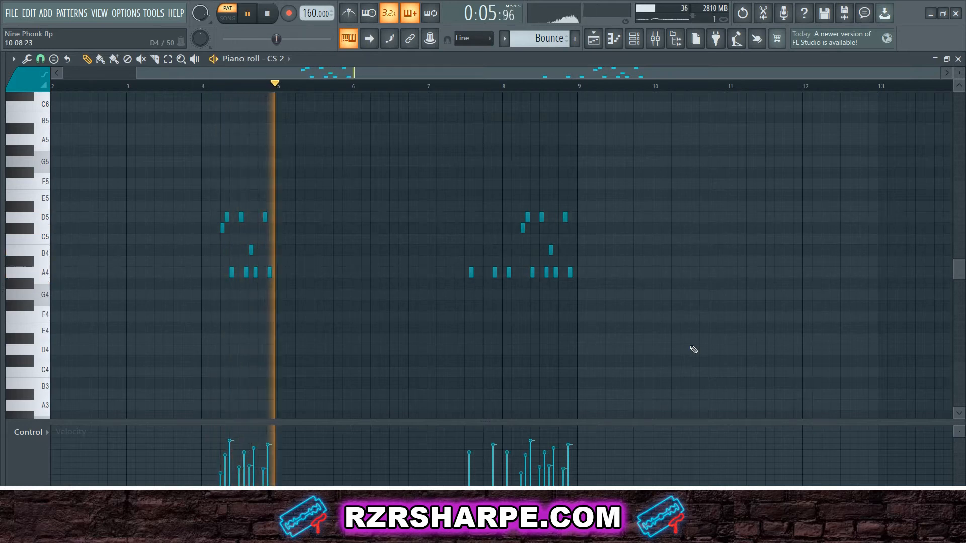
click(457, 86)
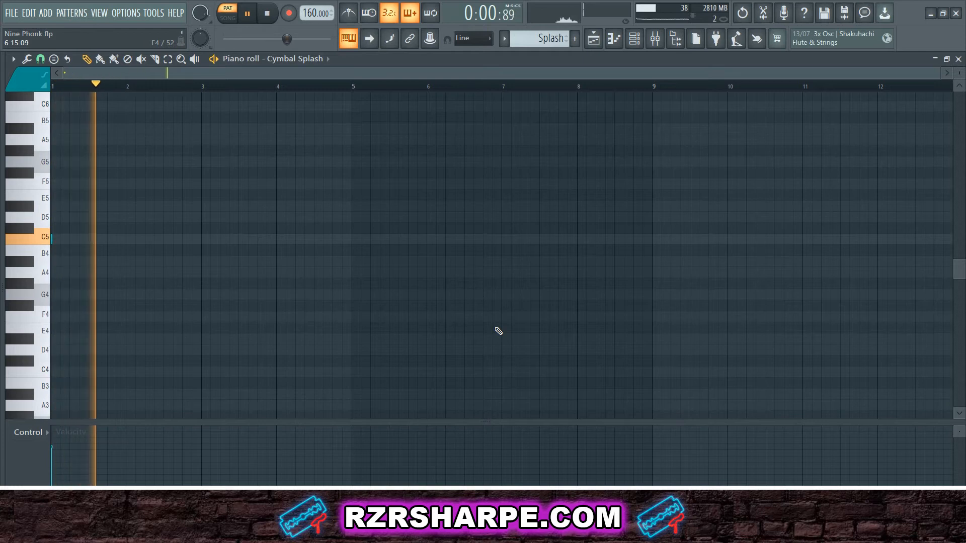
click(594, 40)
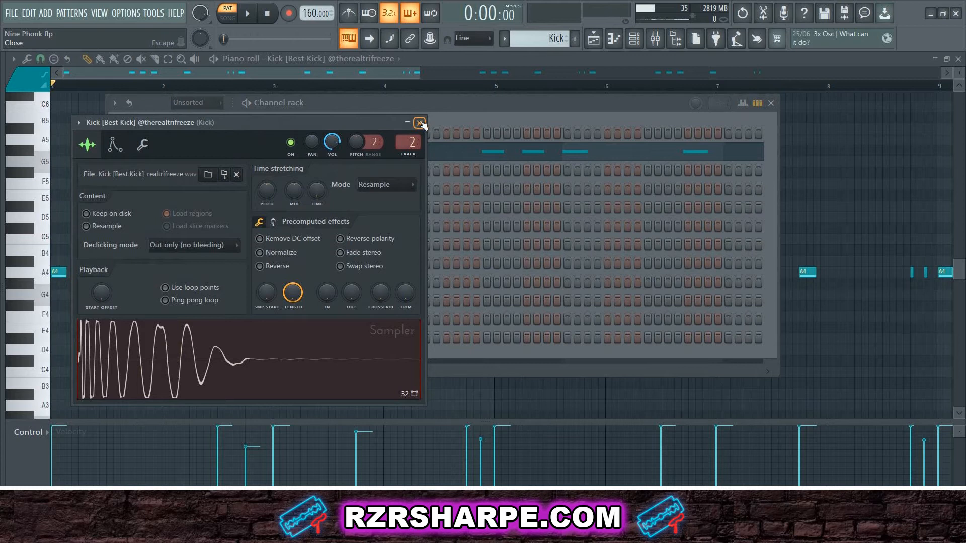
Play back the Kick pattern in its piano roll and listen to it with the 808 in the playlist.
key(space)
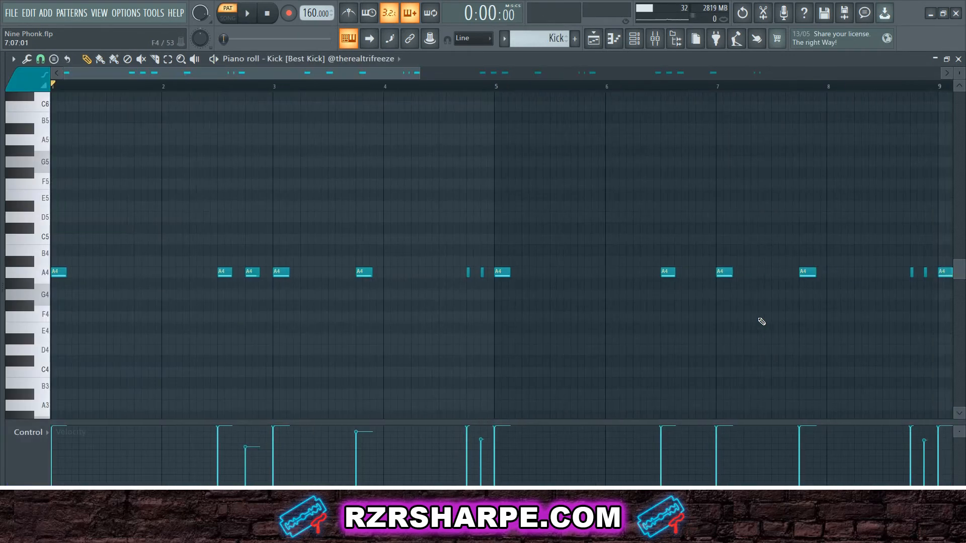
key(space)
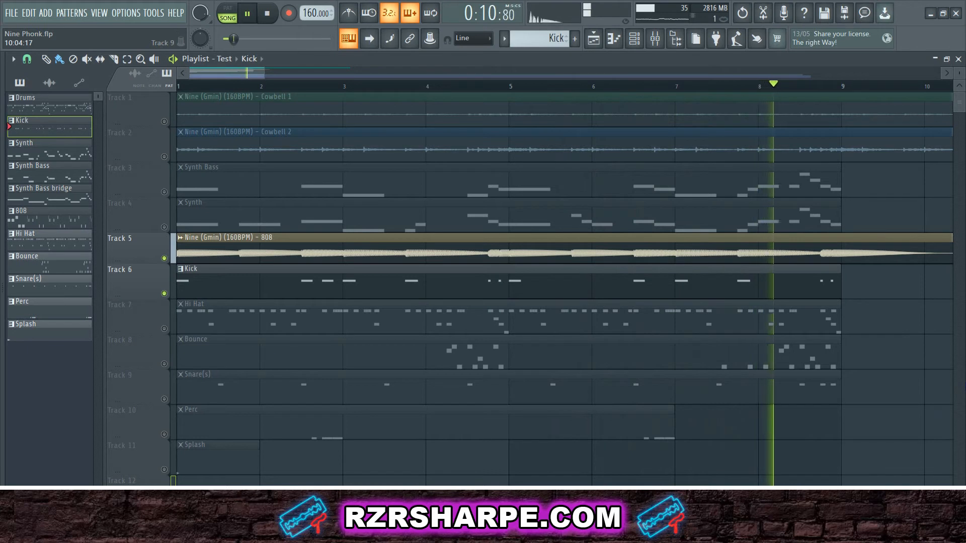
Unmute the Hi Hat, Bounce, Snare(s), Perc and Splash tracks and play back the full drum section with the 808.
key(space)
click(164, 328)
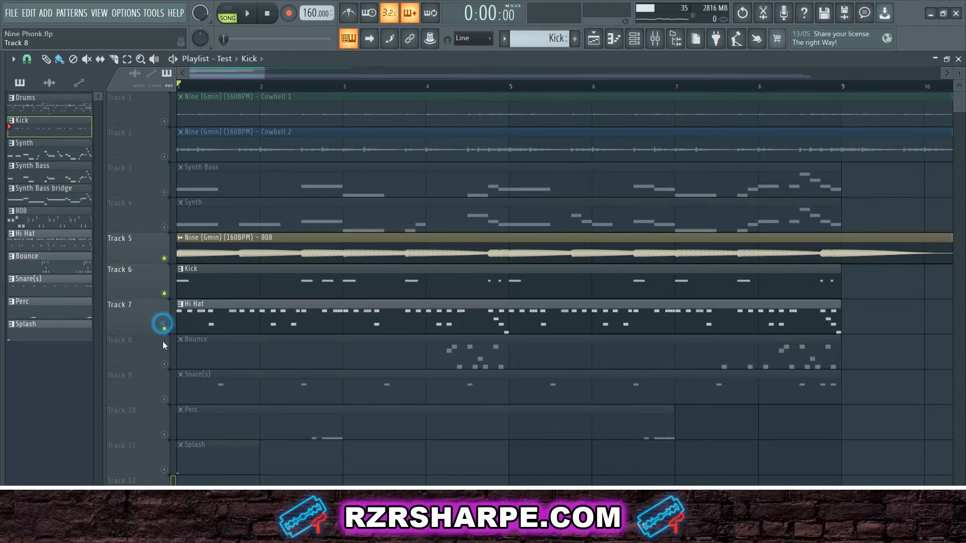
click(164, 364)
click(164, 399)
click(164, 434)
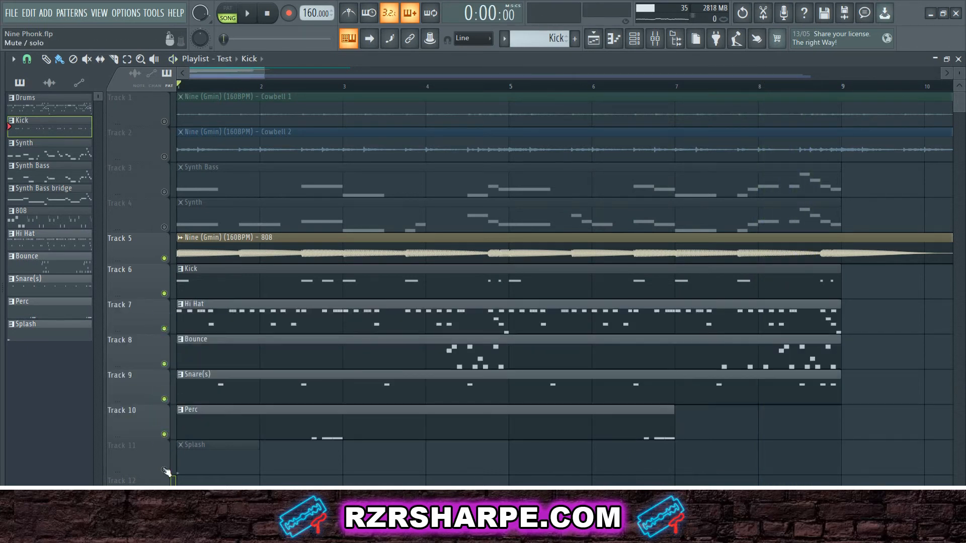
click(164, 469)
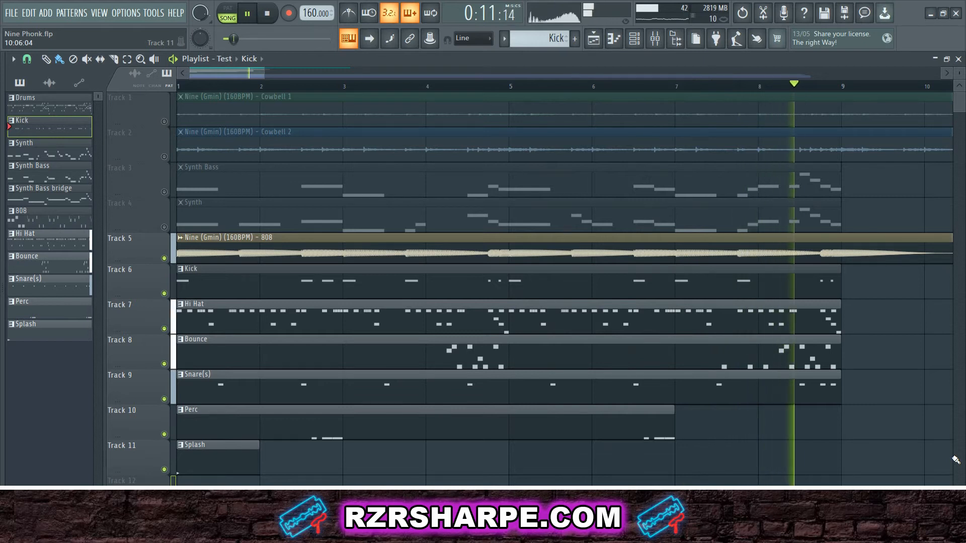
key(space)
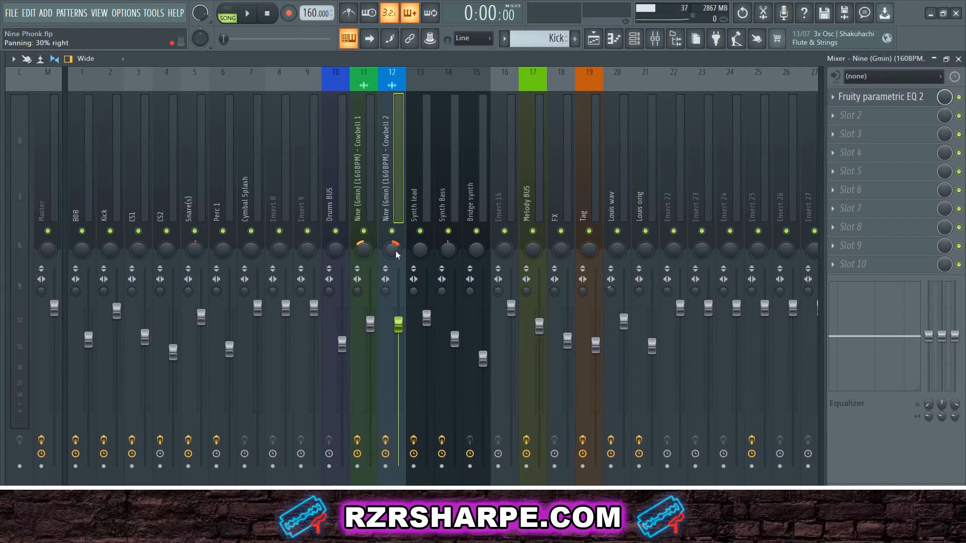
Examine the Fruity parametric EQ 2 curves on the Cowbell 1 and Cowbell 2 mixer channels.
click(358, 153)
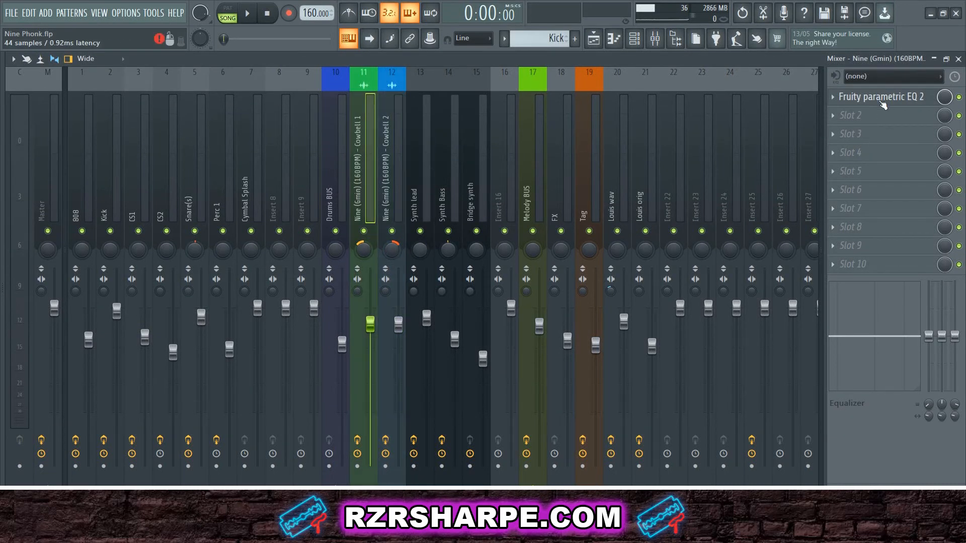
click(881, 97)
click(392, 81)
click(896, 99)
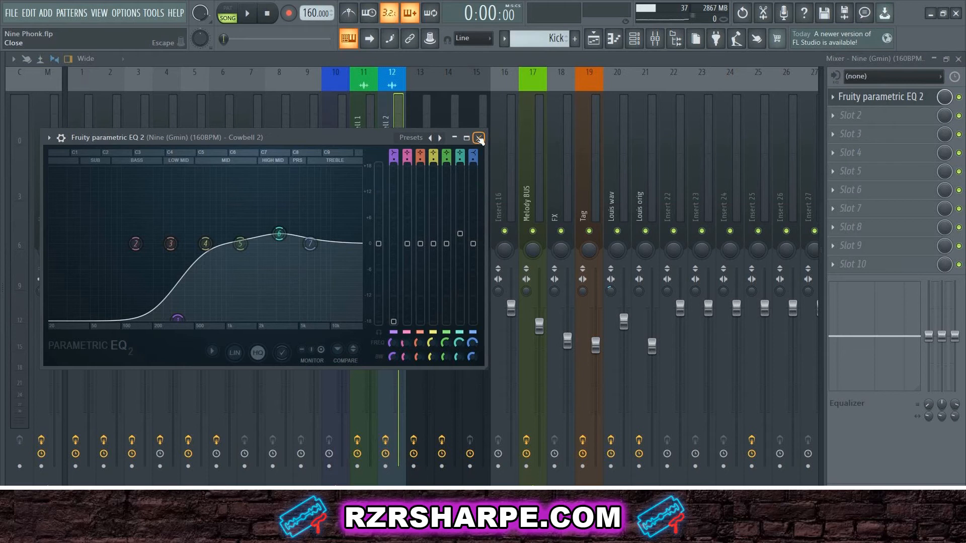
click(479, 138)
Examine the Fruity parametric EQ 2 curves on the Synth lead and Synth Bass mixer channels.
click(412, 171)
click(897, 98)
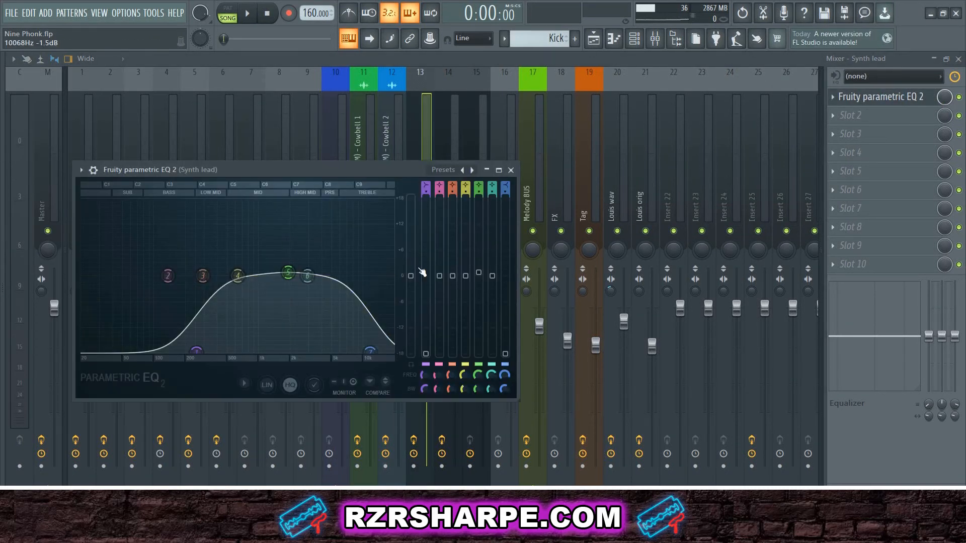
click(511, 170)
click(455, 176)
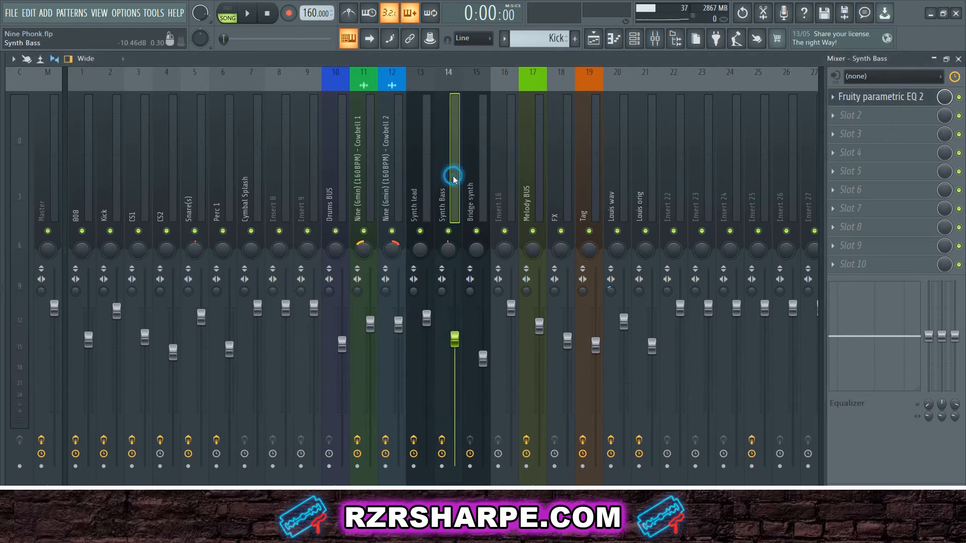
click(863, 99)
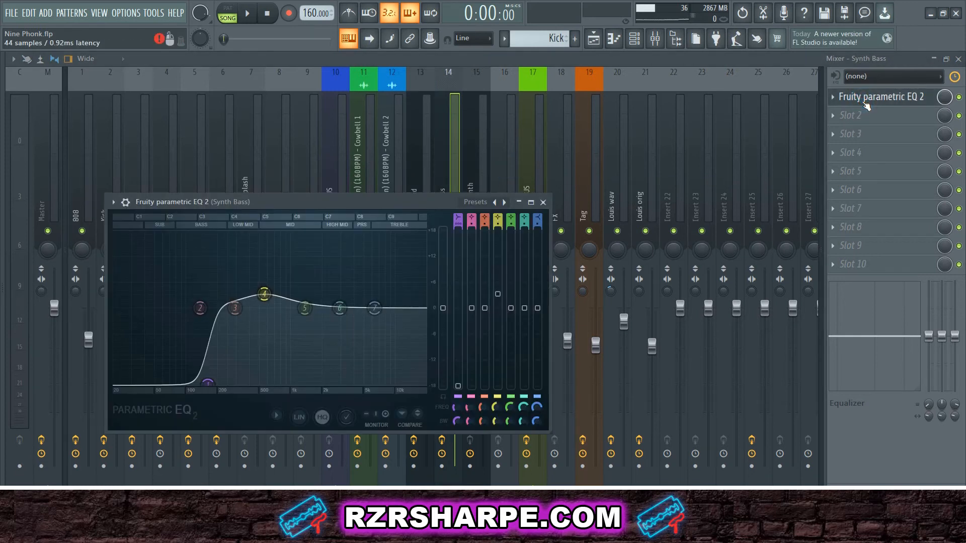
Review the Vybz x64 settings and the Fruity parametric EQ 2 curve on the Louis wav mixer channel.
click(614, 144)
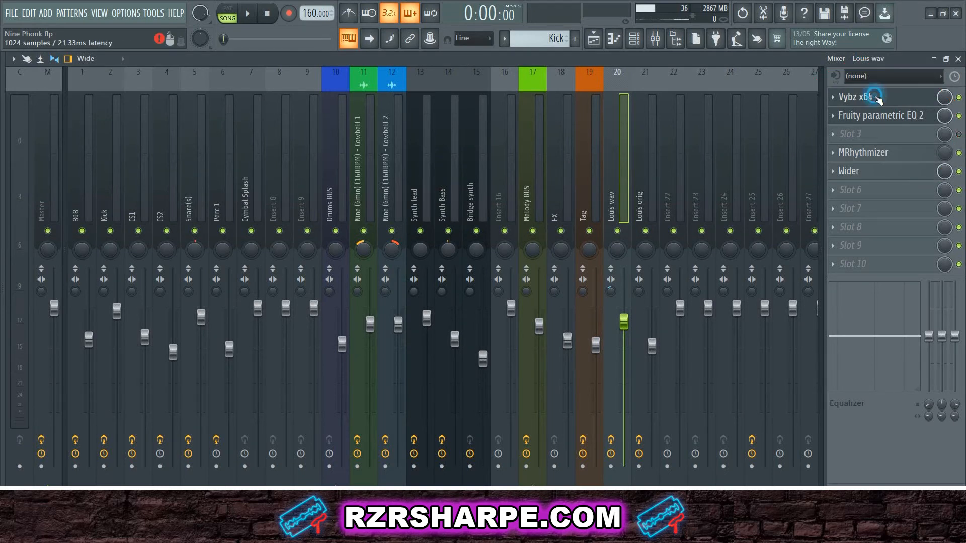
click(875, 99)
drag(462, 151, 563, 128)
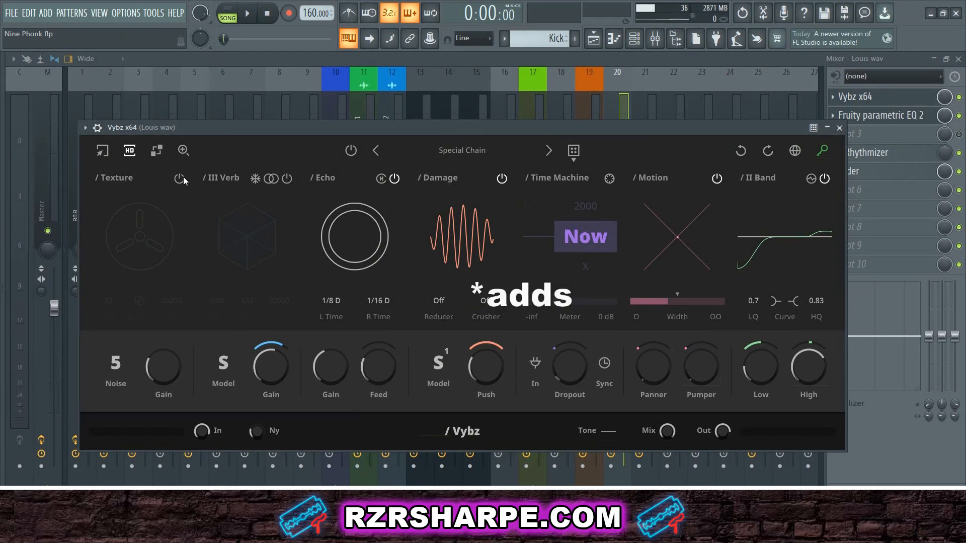
click(839, 127)
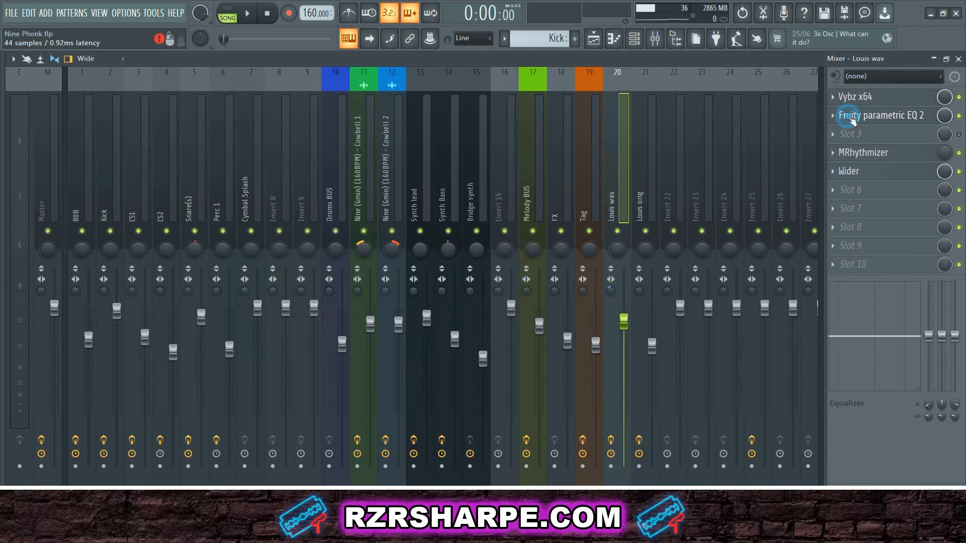
click(850, 117)
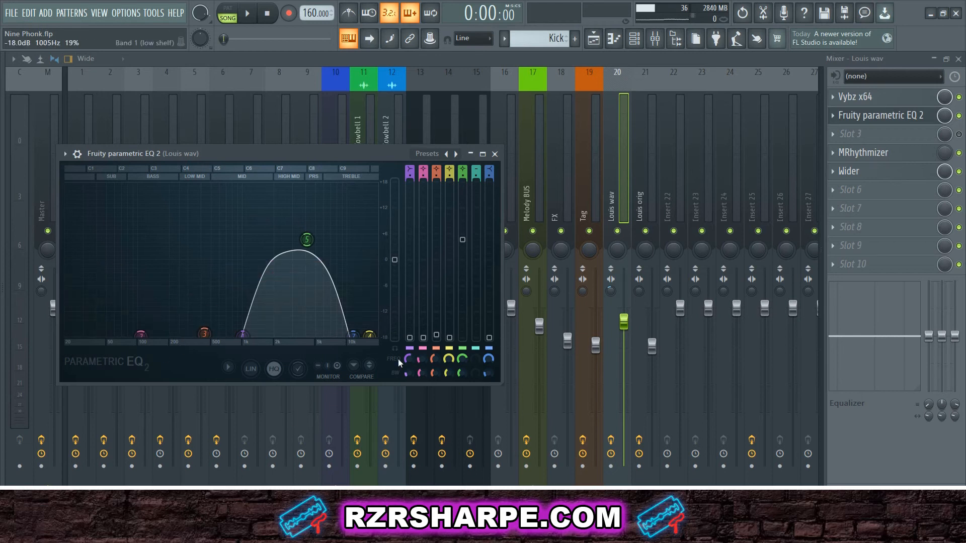
click(495, 154)
Inspect MRhythmizer's volume sequence on the Louis wav channel and close the plugin.
click(893, 152)
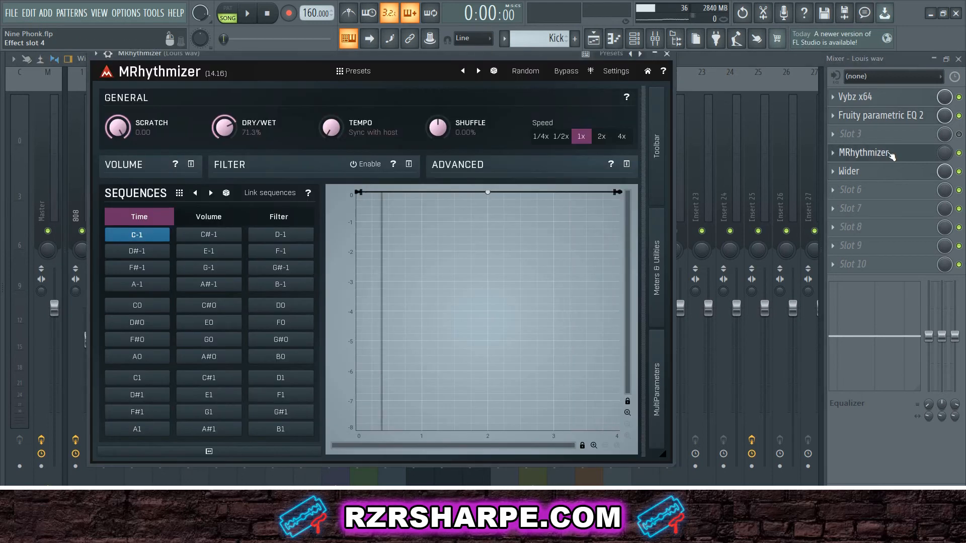
click(195, 217)
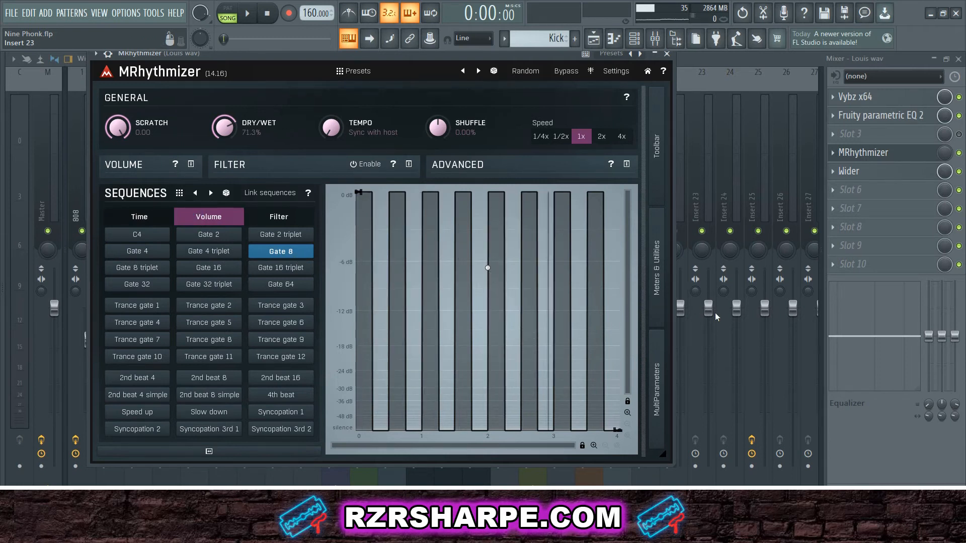
click(863, 153)
Try loading the Gross Beat effect into slot 6 of the Louis wav channel.
click(858, 190)
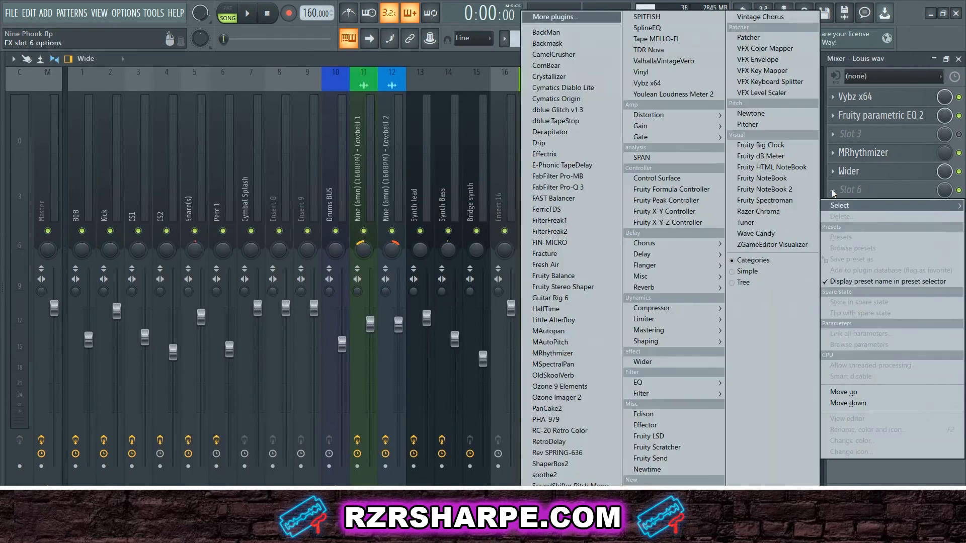
click(553, 17)
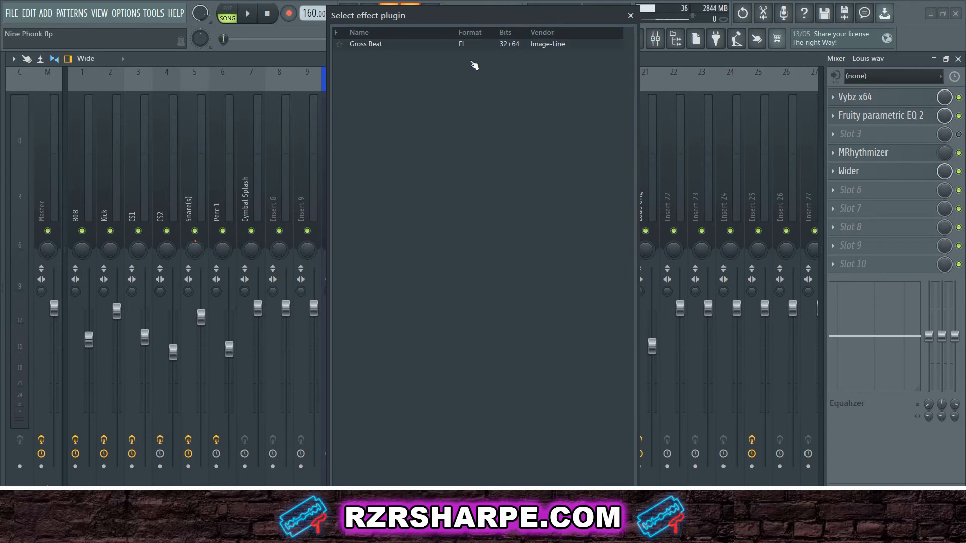
double_click(377, 44)
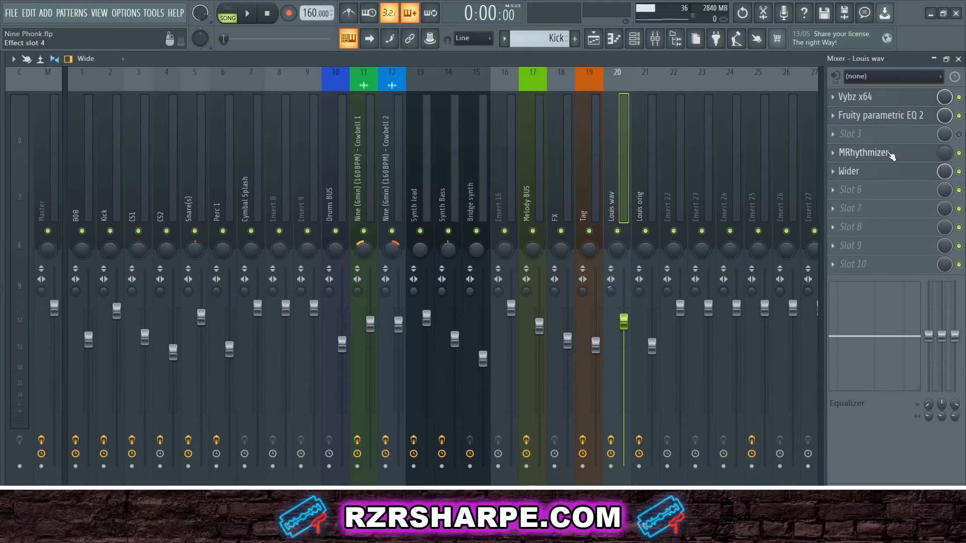
Reopen MRhythmizer on the Louis wav channel to show its volume gate sequences, and close it again.
click(890, 154)
click(194, 217)
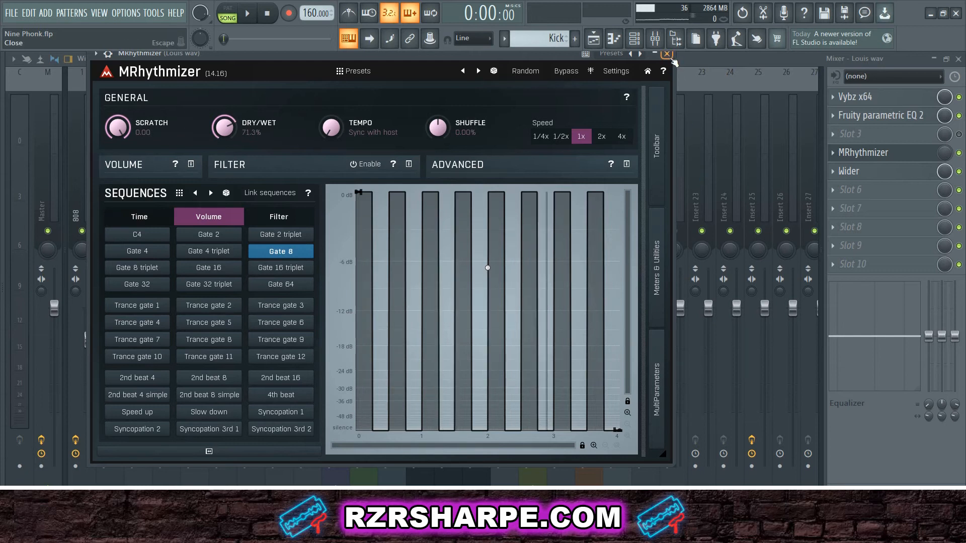
click(668, 55)
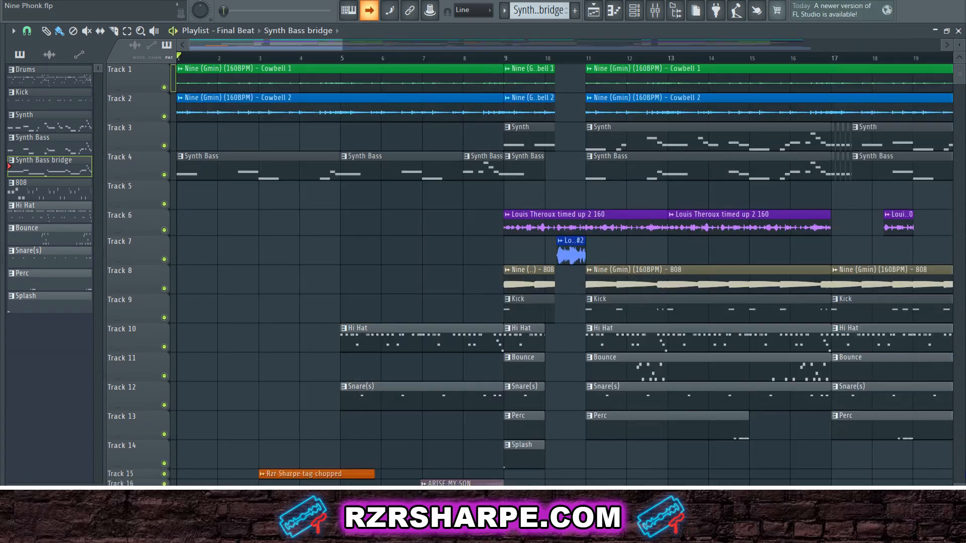
Play back the Final Beat arrangement from the start.
key(space)
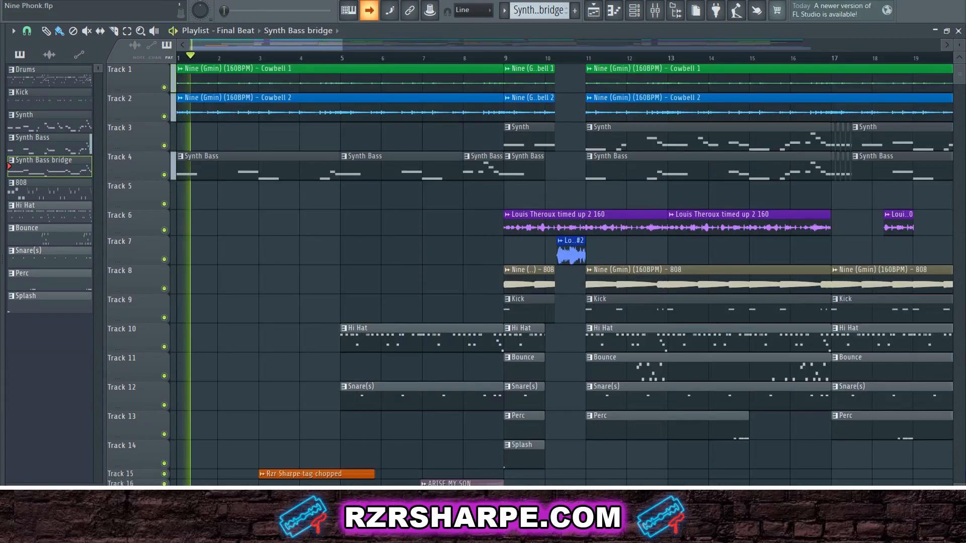